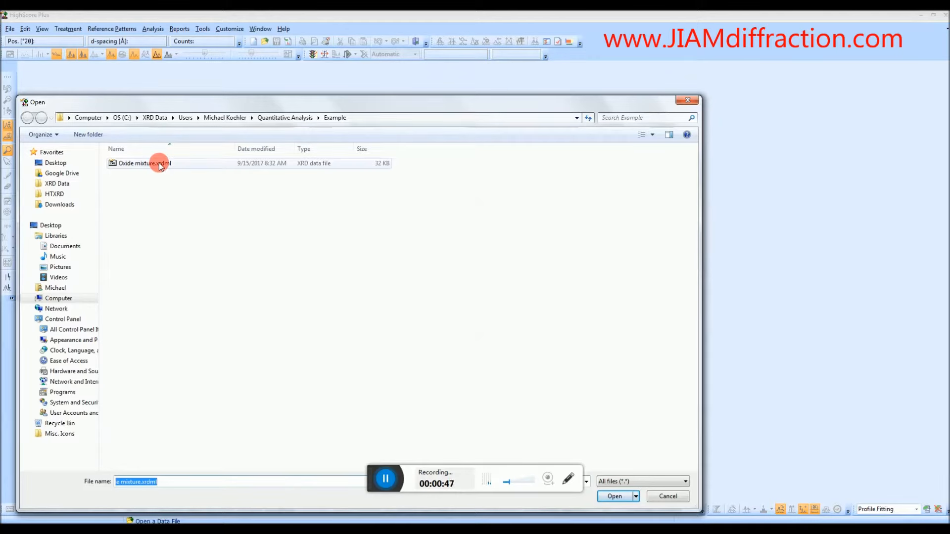
- Open the scan file Oxide mixture.xrdml and start determining its background
{"action": "double_click", "coordinate": [159, 164]}
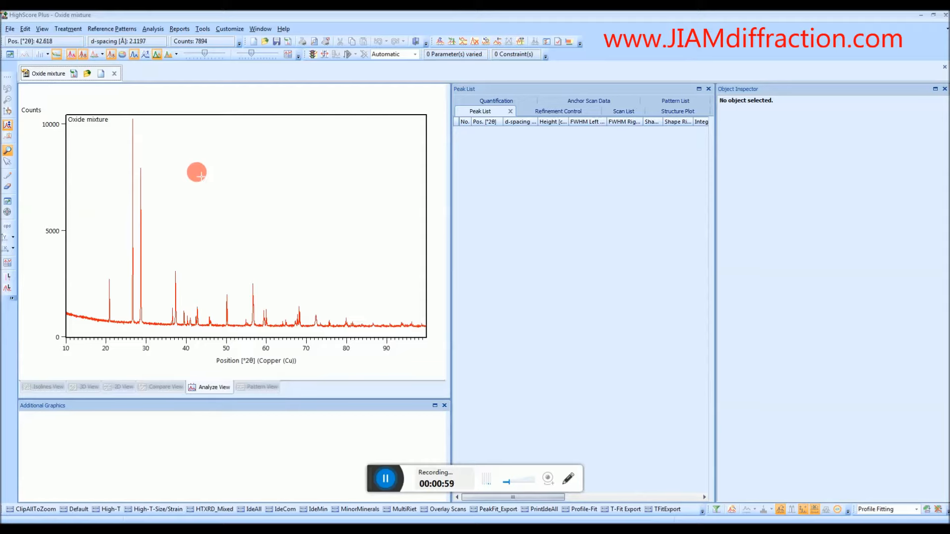
{"action": "left_click", "coordinate": [68, 29]}
{"action": "left_click", "coordinate": [107, 104]}
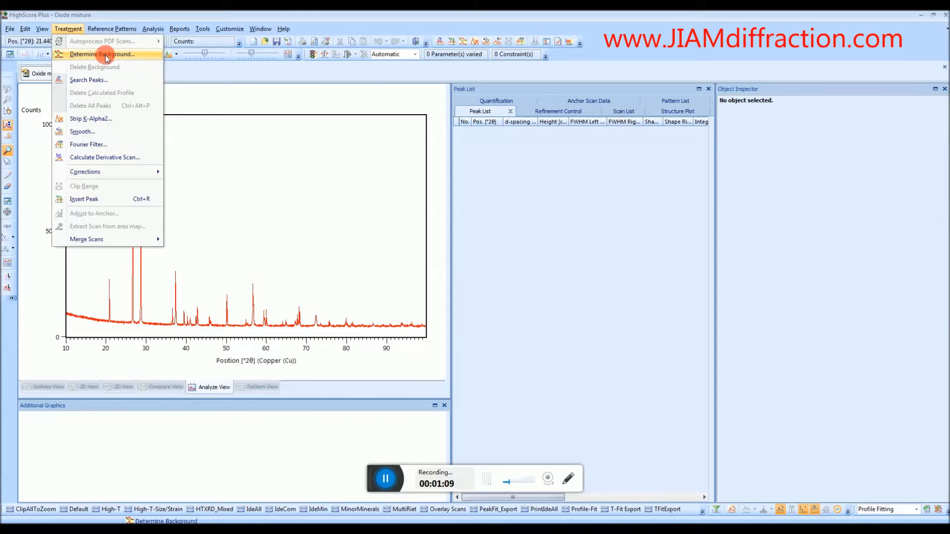
{"action": "left_click", "coordinate": [225, 147]}
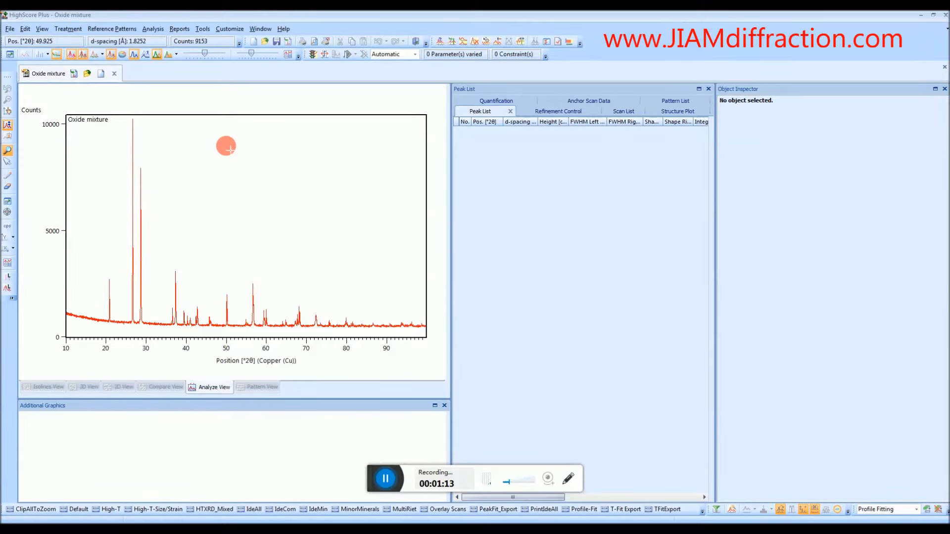
{"action": "right_click", "coordinate": [227, 147]}
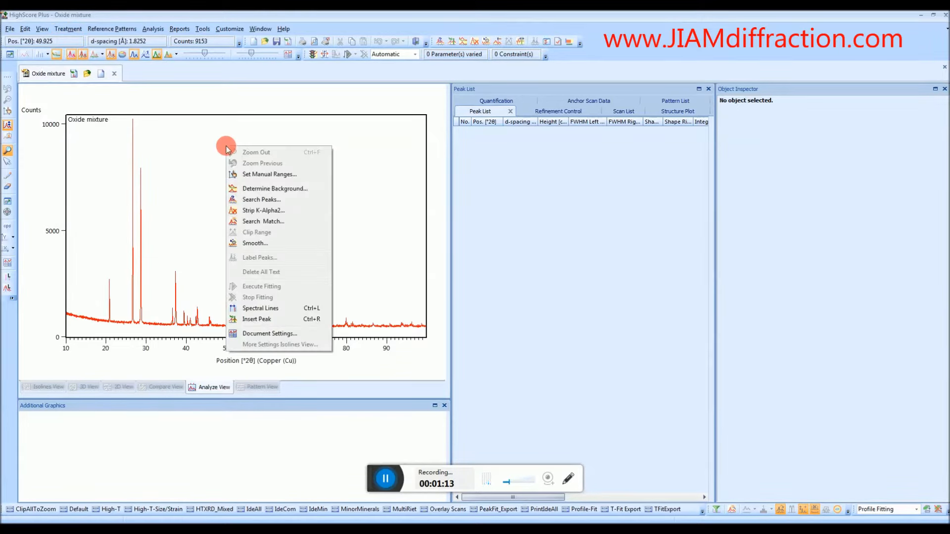
{"action": "left_click", "coordinate": [268, 189]}
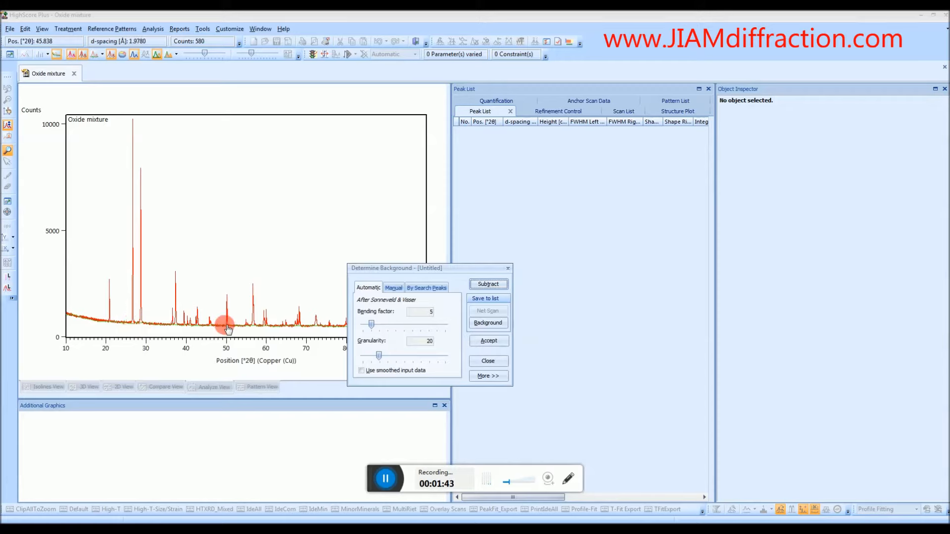
- Try the automatic background with granularity 1 and bending factors of 21 and 50
{"action": "left_click_drag", "start_coordinate": [383, 357], "coordinate": [362, 356]}
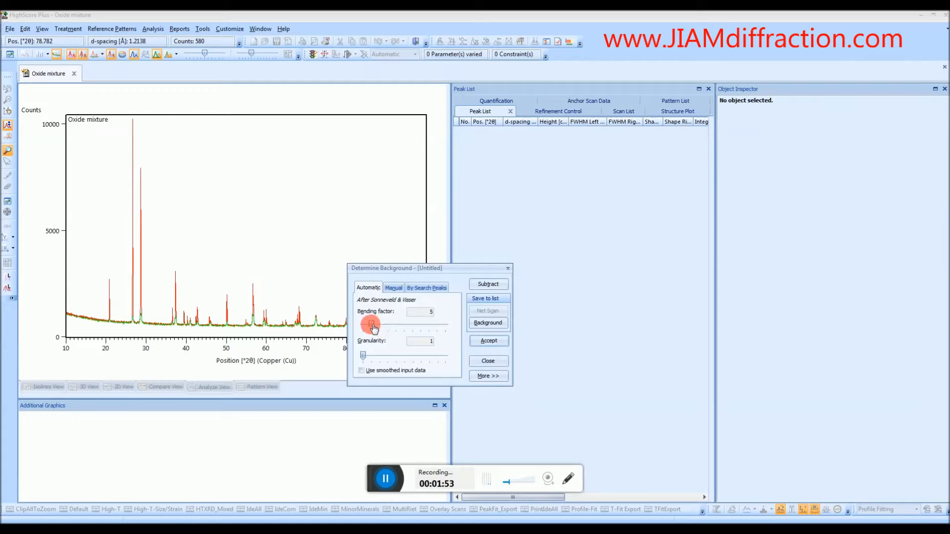
{"action": "left_click_drag", "start_coordinate": [374, 328], "coordinate": [398, 328]}
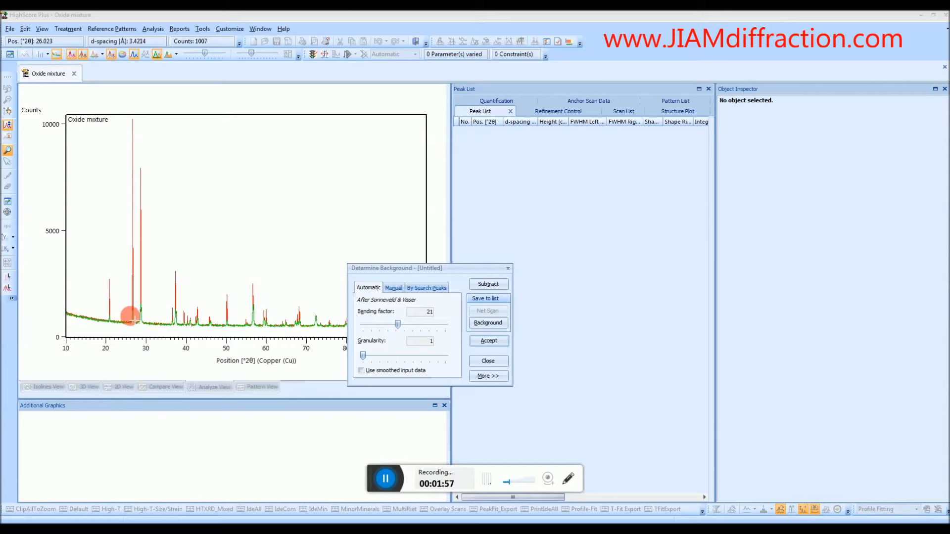
{"action": "left_click_drag", "start_coordinate": [398, 324], "coordinate": [448, 327]}
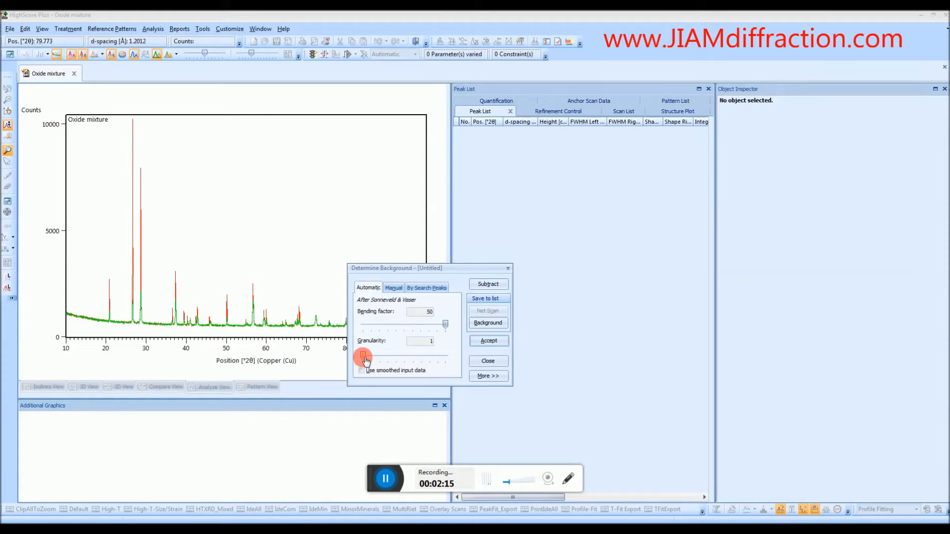
- Set the automatic background to granularity 20 and bending factor 7, and accept it
{"action": "left_click_drag", "start_coordinate": [363, 356], "coordinate": [381, 359]}
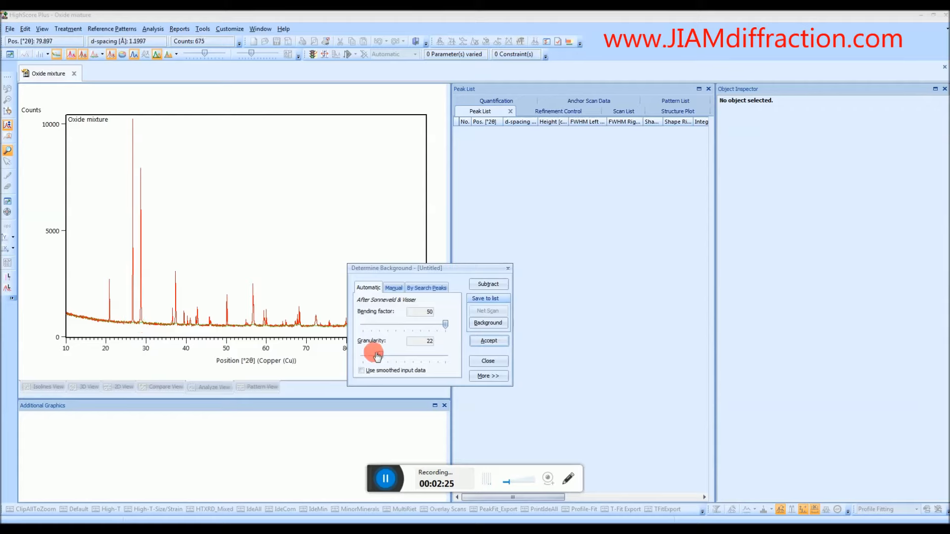
{"action": "left_click_drag", "start_coordinate": [382, 359], "coordinate": [380, 360]}
{"action": "left_click_drag", "start_coordinate": [446, 324], "coordinate": [368, 327]}
{"action": "left_click_drag", "start_coordinate": [374, 272], "coordinate": [493, 256]}
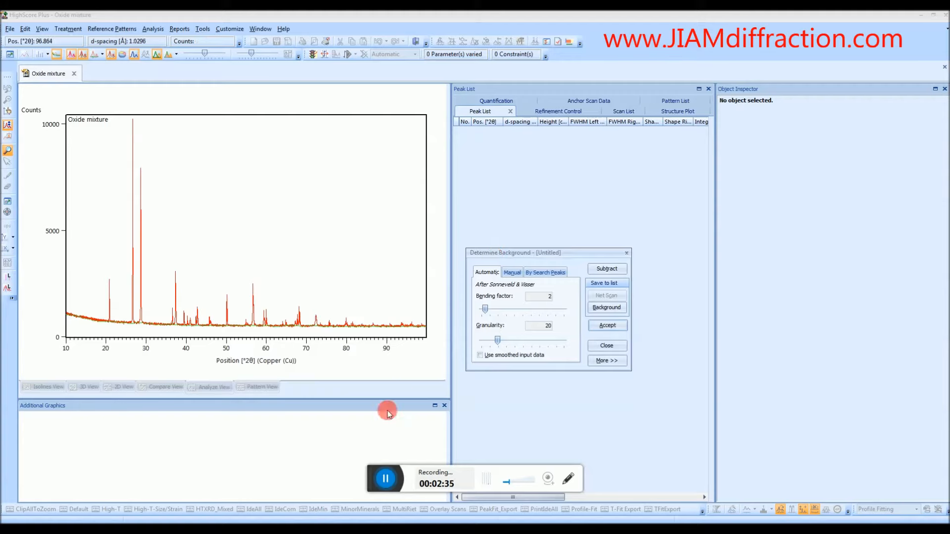
{"action": "left_click_drag", "start_coordinate": [418, 486], "coordinate": [432, 490]}
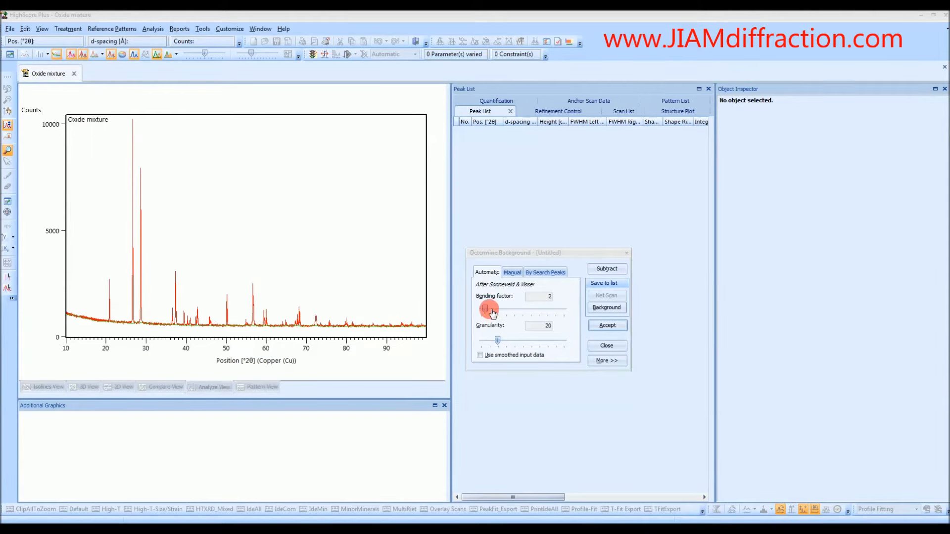
{"action": "mouse_move", "coordinate": [487, 310]}
{"action": "left_mouse_down"}
{"action": "mouse_move", "coordinate": [530, 311]}
{"action": "mouse_move", "coordinate": [496, 311]}
{"action": "left_mouse_up"}
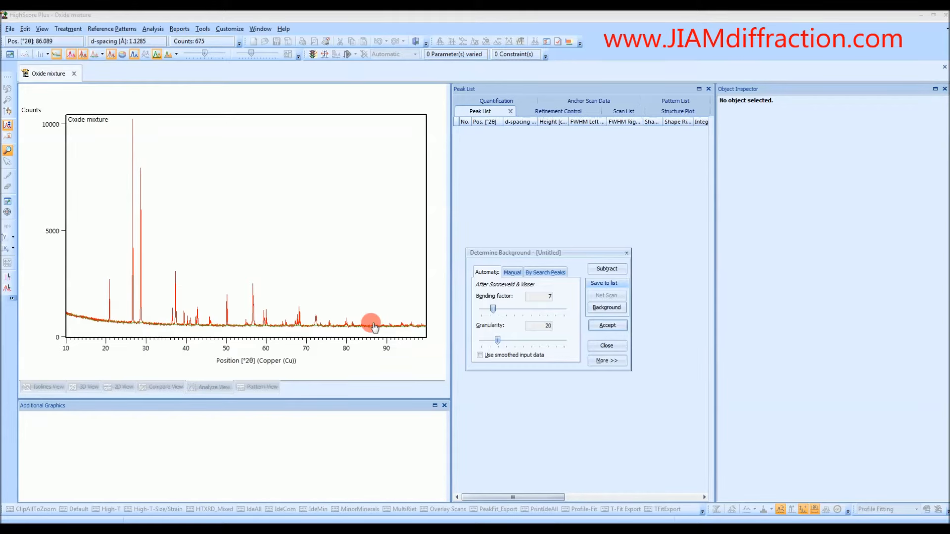
{"action": "left_click", "coordinate": [608, 327]}
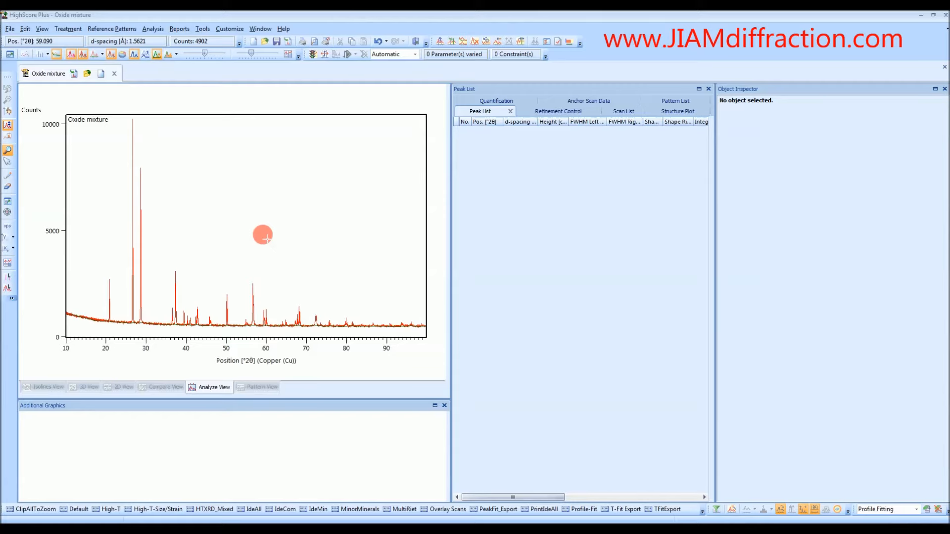
- Run a peak search on the scan with the preset parameters and accept the found peaks
{"action": "right_click", "coordinate": [263, 235]}
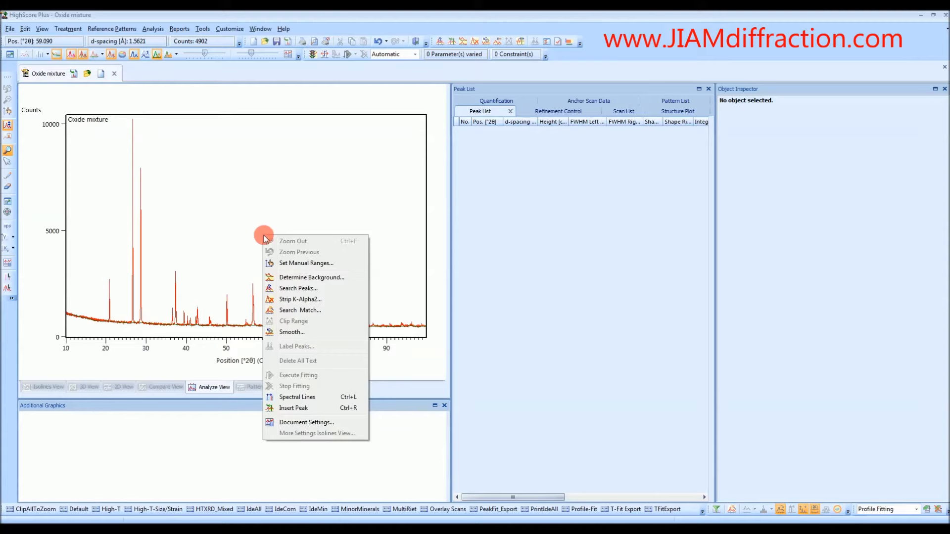
{"action": "left_click", "coordinate": [303, 290]}
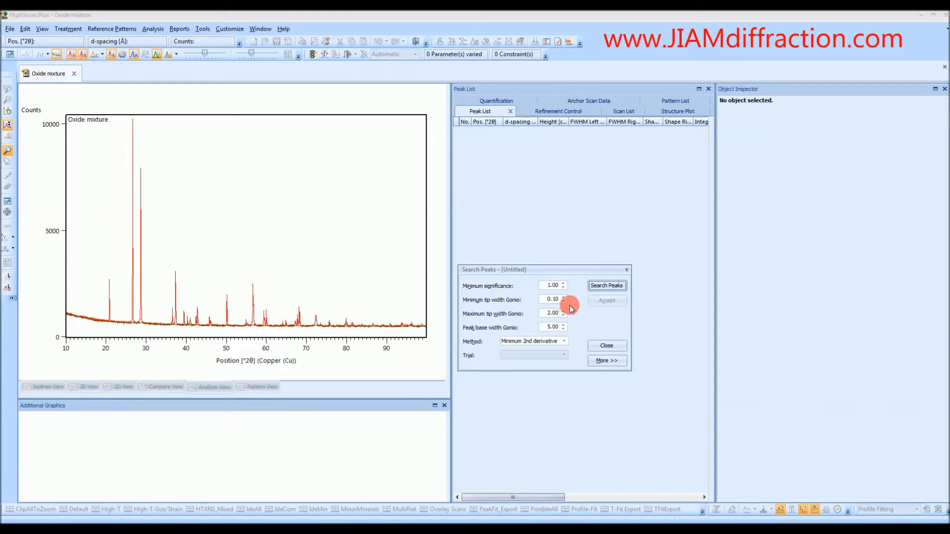
{"action": "left_click", "coordinate": [607, 286]}
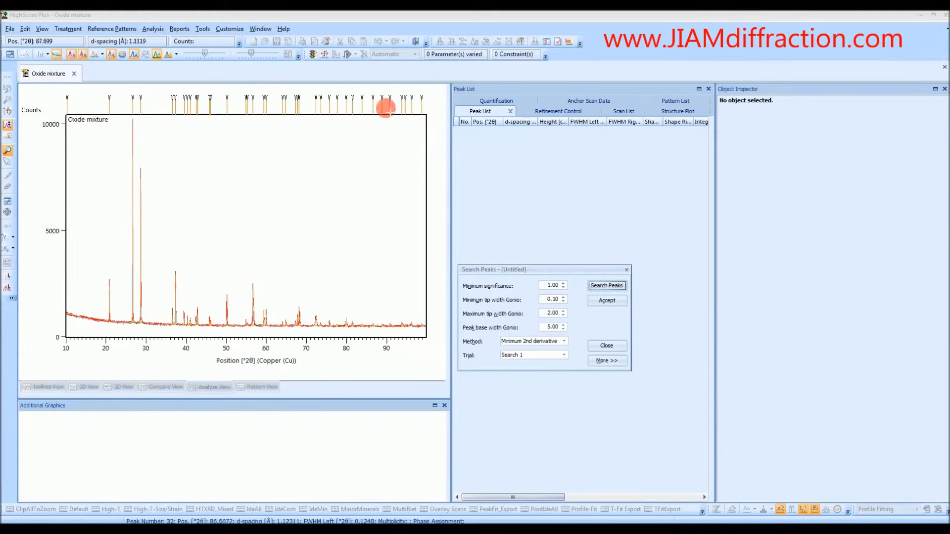
{"action": "mouse_move", "coordinate": [424, 110]}
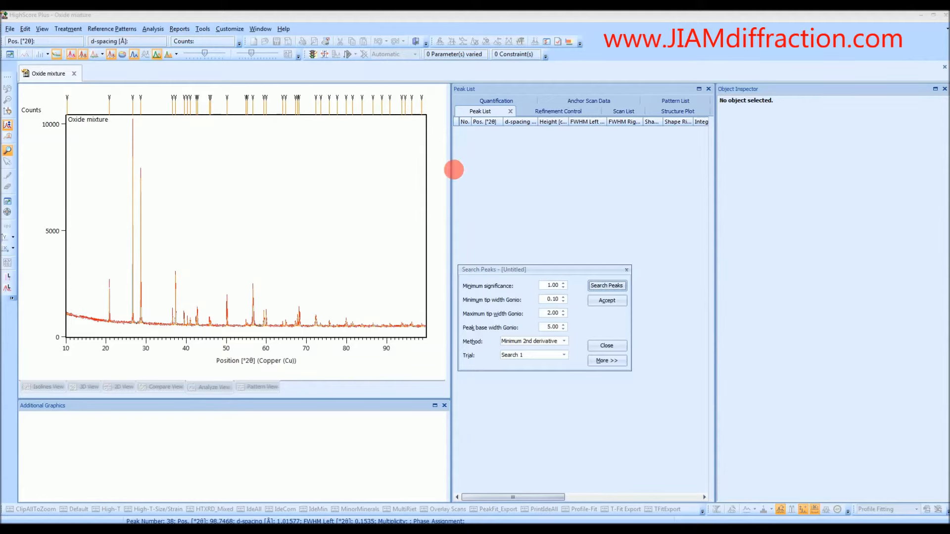
{"action": "left_click", "coordinate": [608, 301]}
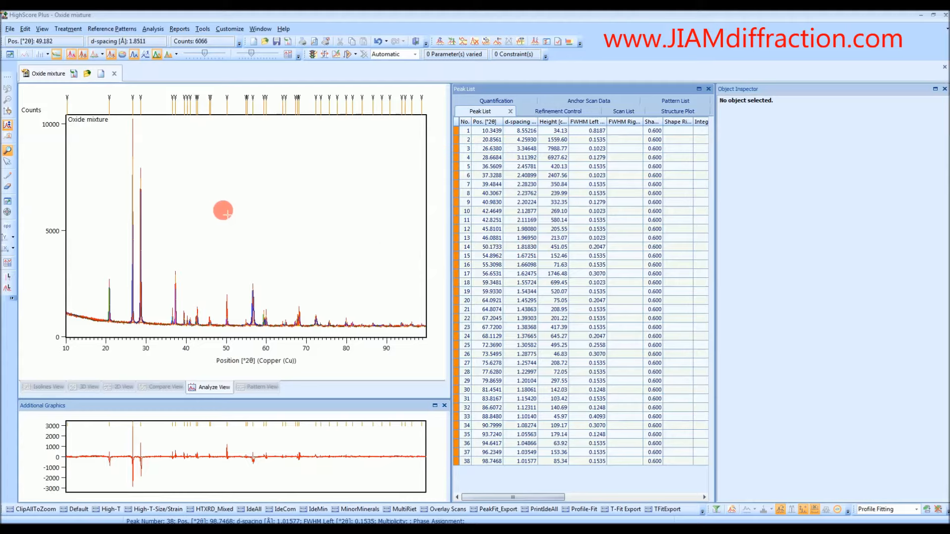
- Delete the false peak near 10.34 °2θ in the noise at the start of the scan
{"action": "left_click", "coordinate": [141, 275]}
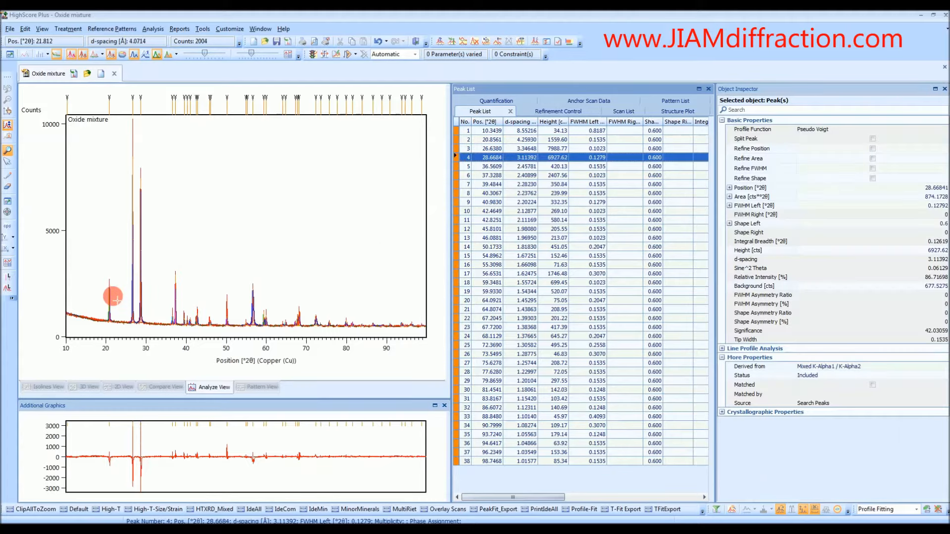
{"action": "left_click", "coordinate": [109, 301]}
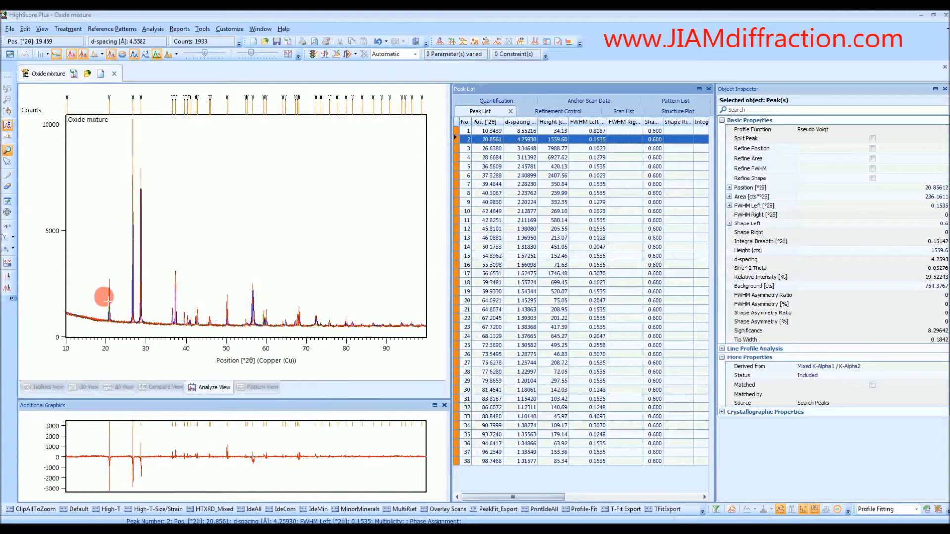
{"action": "left_click", "coordinate": [68, 105]}
{"action": "left_click_drag", "start_coordinate": [83, 302], "coordinate": [59, 325]}
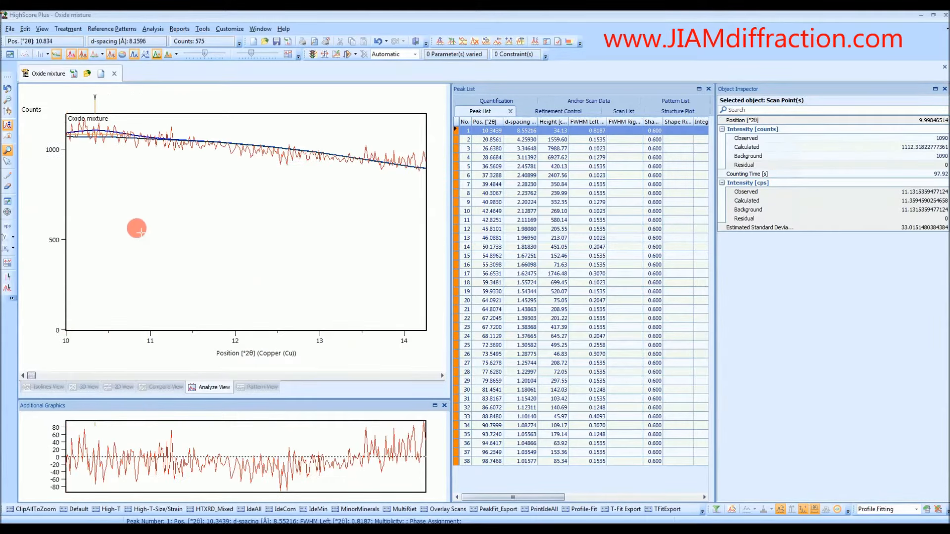
{"action": "left_click", "coordinate": [86, 131]}
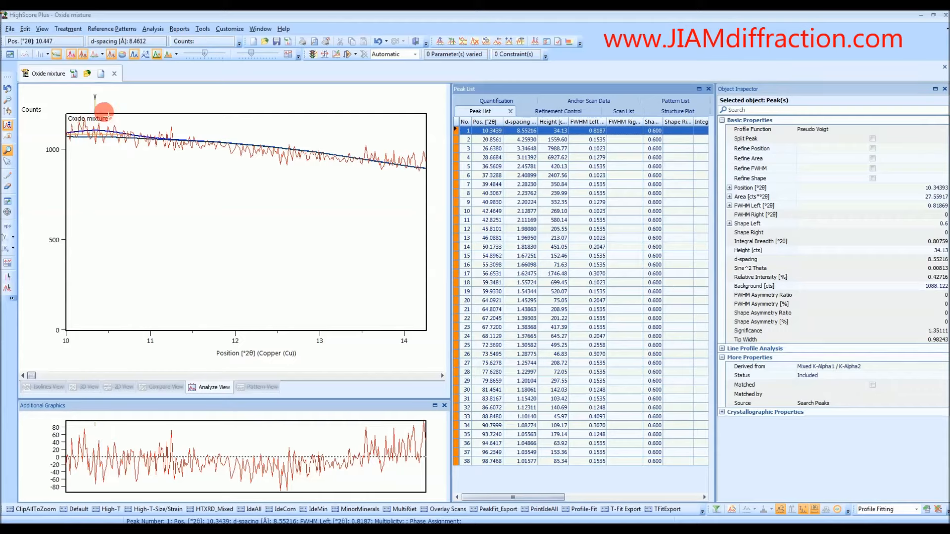
{"action": "mouse_move", "coordinate": [101, 110]}
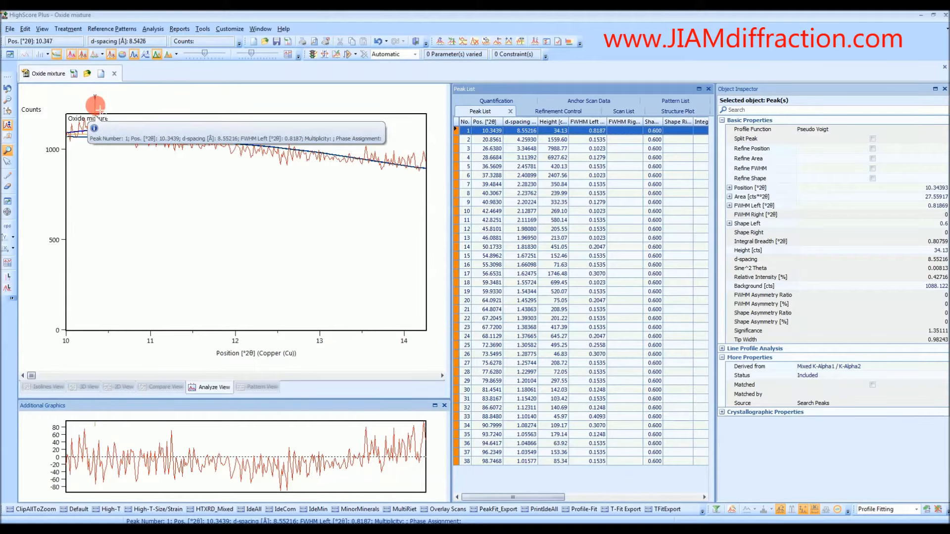
{"action": "key", "text": "Delete"}
{"action": "right_click", "coordinate": [147, 182]}
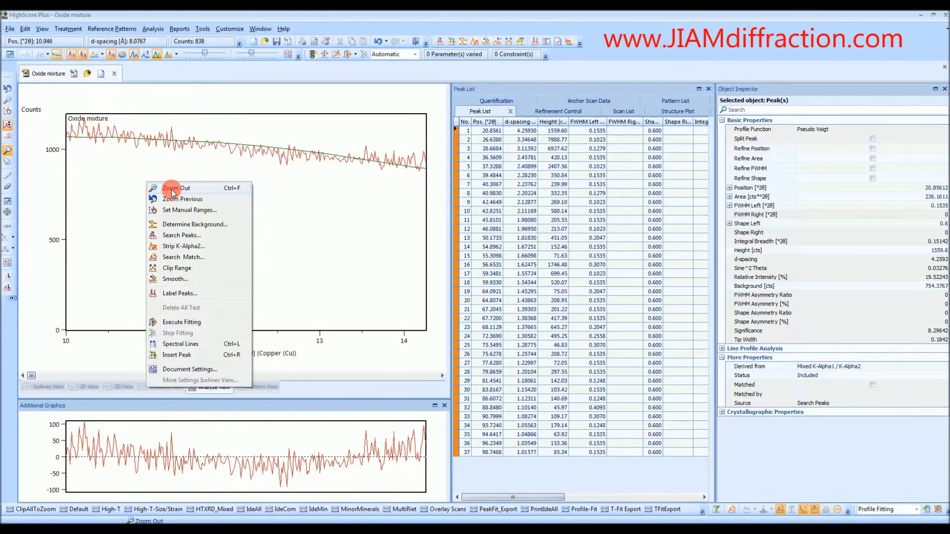
{"action": "left_click", "coordinate": [172, 189]}
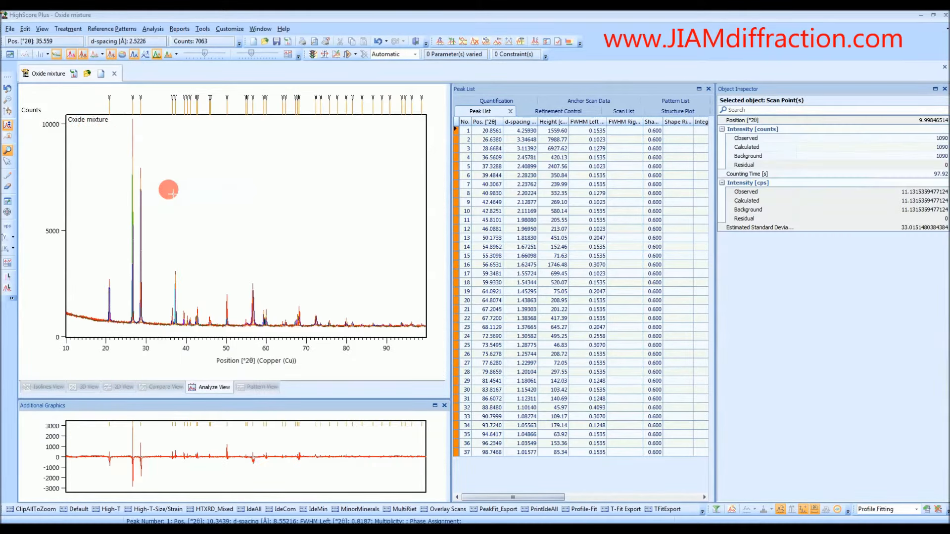
- Examine how well the calculated profile matches the measured peaks between about 20 and 30 °2θ
{"action": "left_click", "coordinate": [134, 282]}
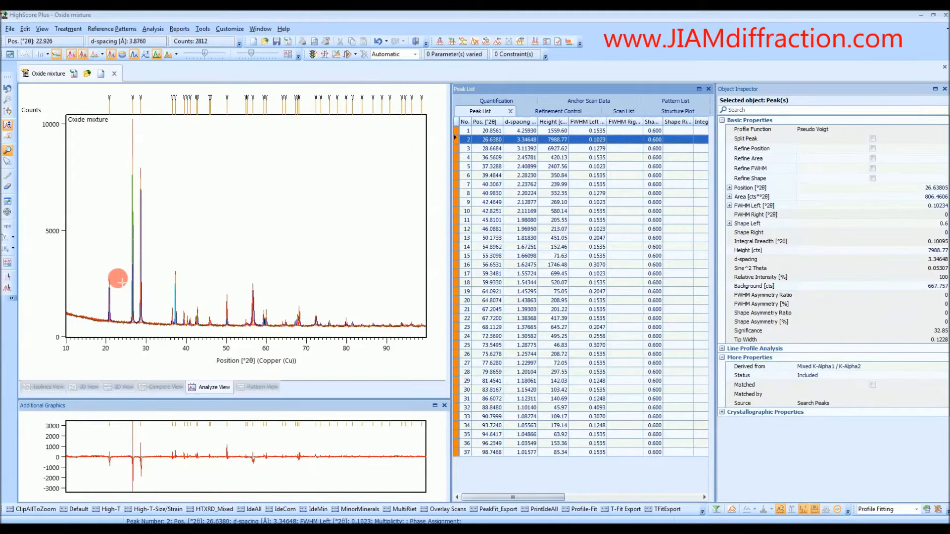
{"action": "left_click", "coordinate": [141, 275]}
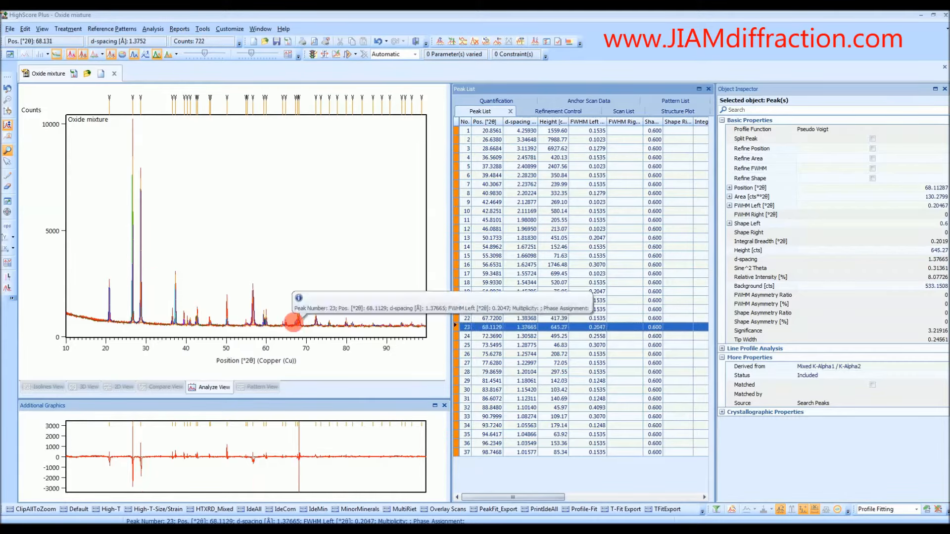
{"action": "left_click", "coordinate": [160, 299]}
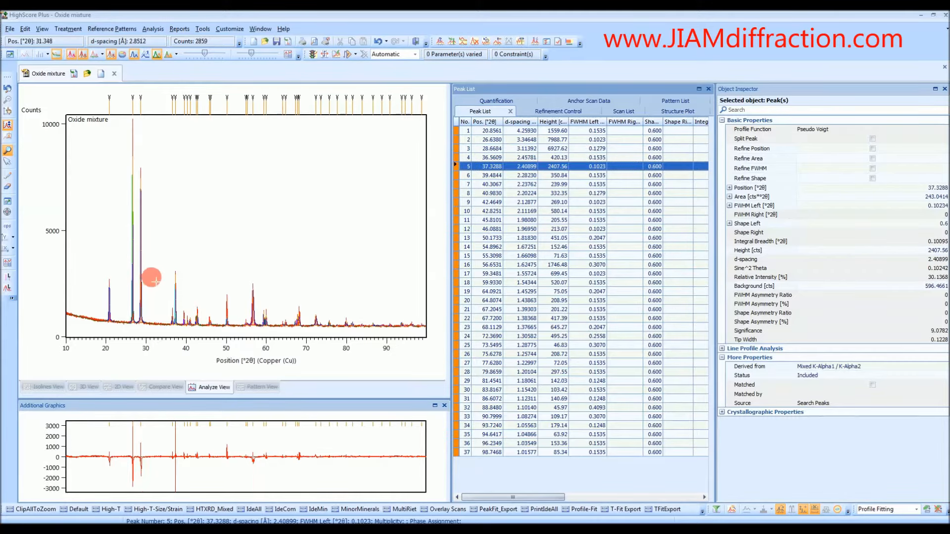
{"action": "left_click_drag", "start_coordinate": [156, 280], "coordinate": [102, 333]}
{"action": "left_click", "coordinate": [285, 250]}
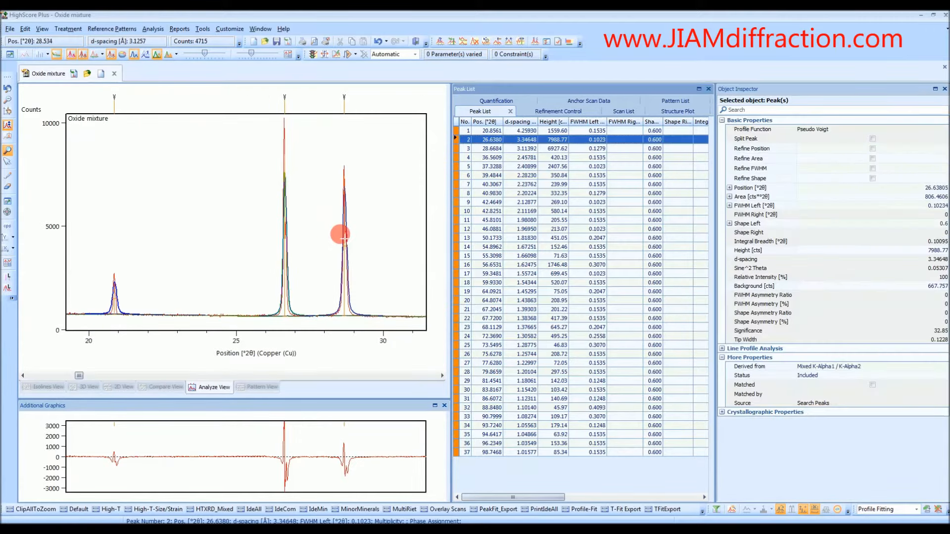
{"action": "left_click", "coordinate": [345, 236]}
{"action": "left_click_drag", "start_coordinate": [409, 235], "coordinate": [89, 325]}
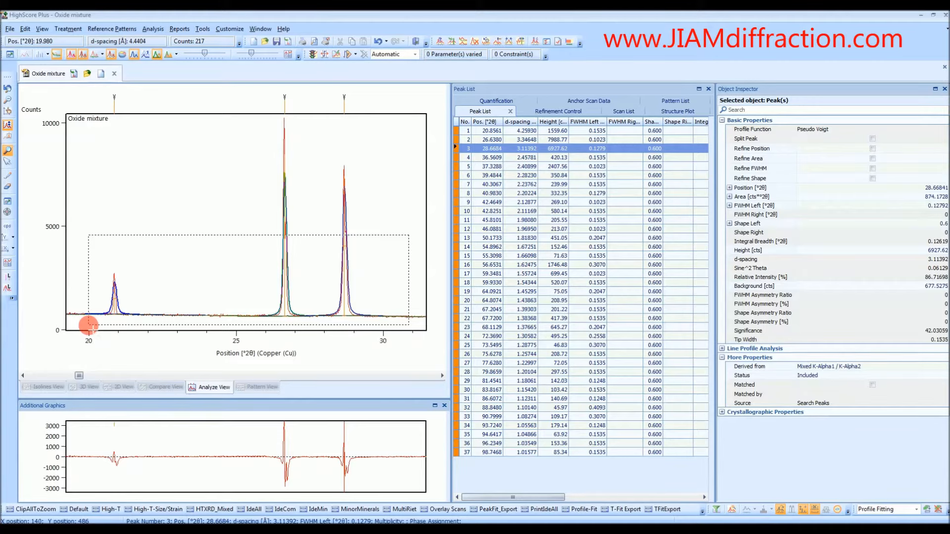
{"action": "left_click_drag", "start_coordinate": [89, 325], "coordinate": [90, 324]}
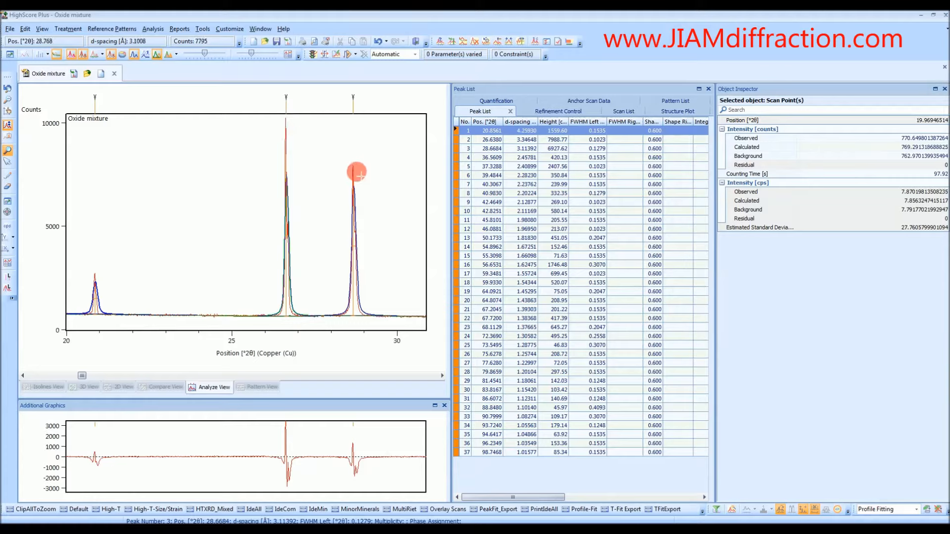
{"action": "left_click", "coordinate": [286, 228]}
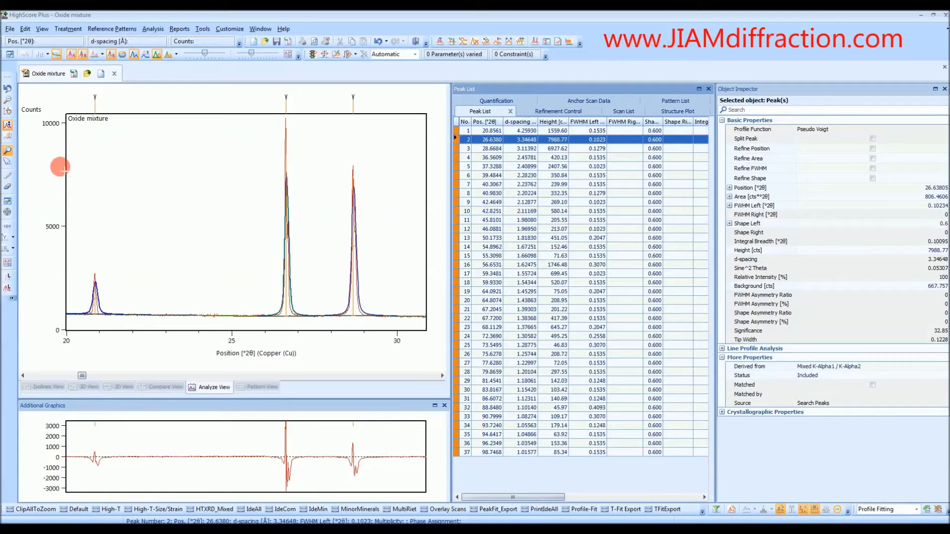
- Enable zooming along the intensity axis and inspect the peak bases from 20 to 30 °2θ and around 37.3 °2θ
{"action": "left_click", "coordinate": [12, 138]}
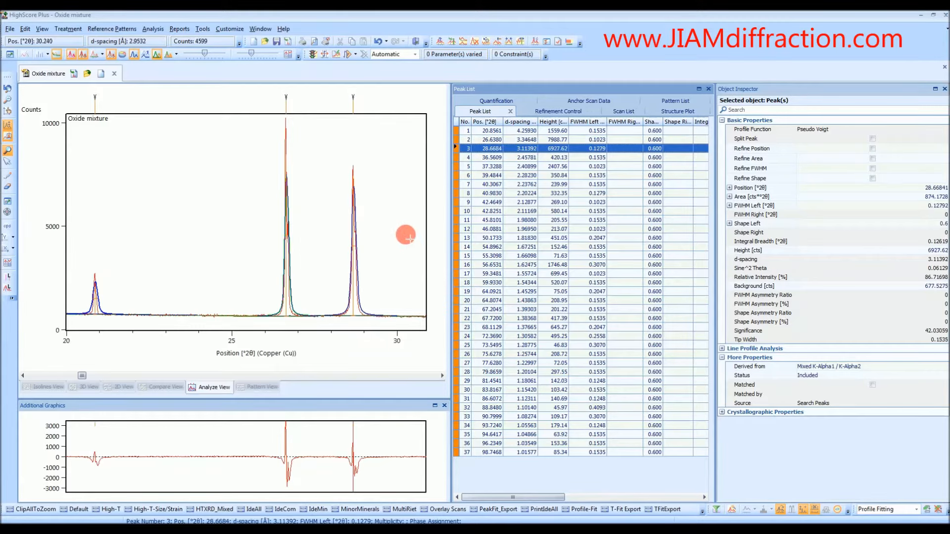
{"action": "left_click", "coordinate": [395, 245]}
{"action": "left_click_drag", "start_coordinate": [77, 320], "coordinate": [69, 328]}
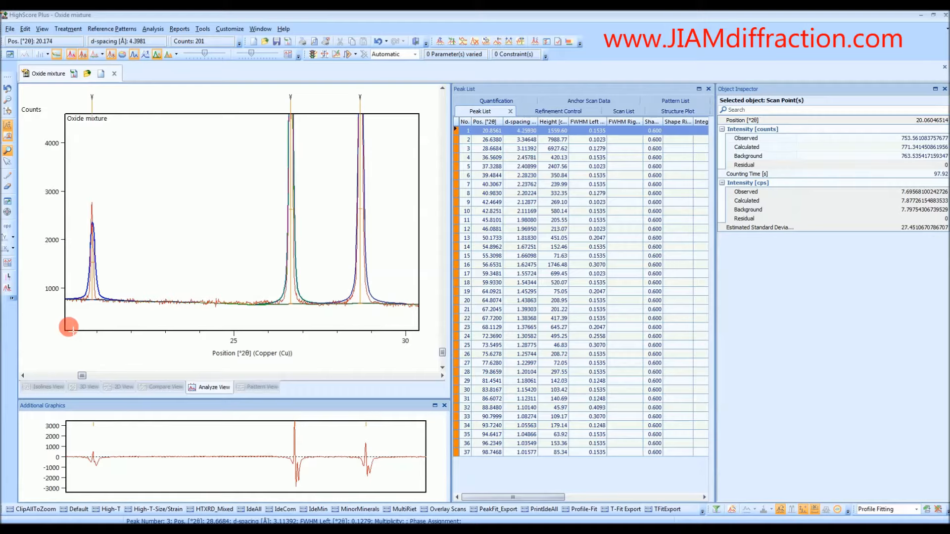
{"action": "left_click_drag", "start_coordinate": [81, 379], "coordinate": [155, 377]}
{"action": "left_click", "coordinate": [159, 307]}
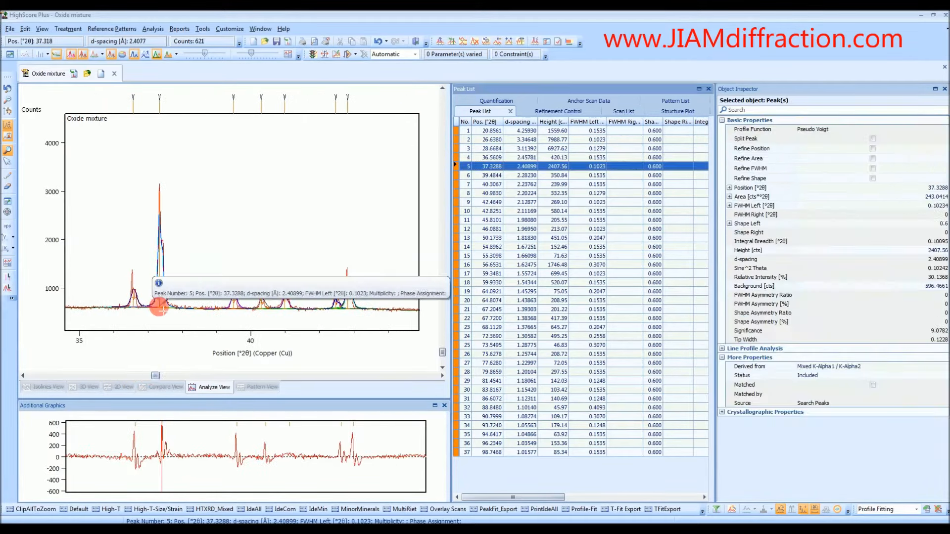
- Compare the calculated and measured profiles of the peaks near 36.56, 37.33 and 42.83 °2θ
{"action": "left_click", "coordinate": [131, 297]}
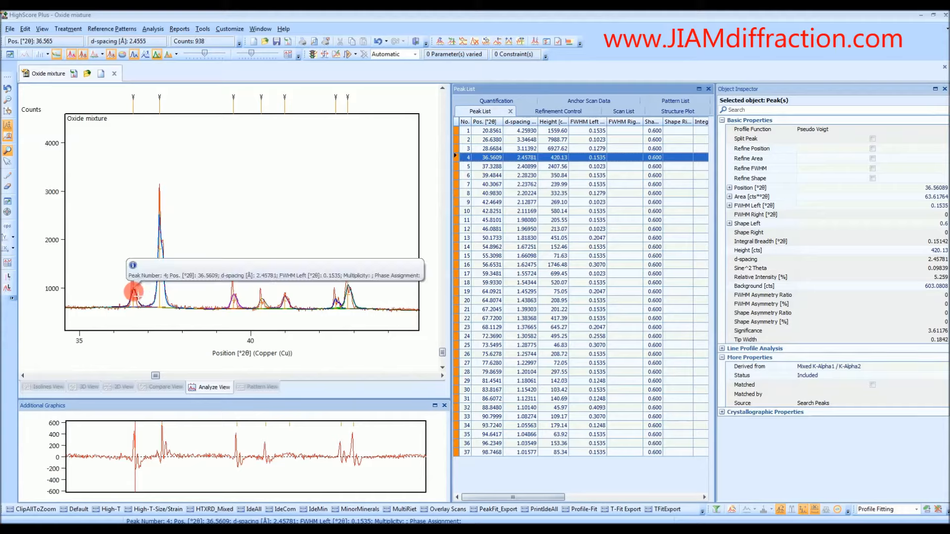
{"action": "left_click", "coordinate": [167, 216]}
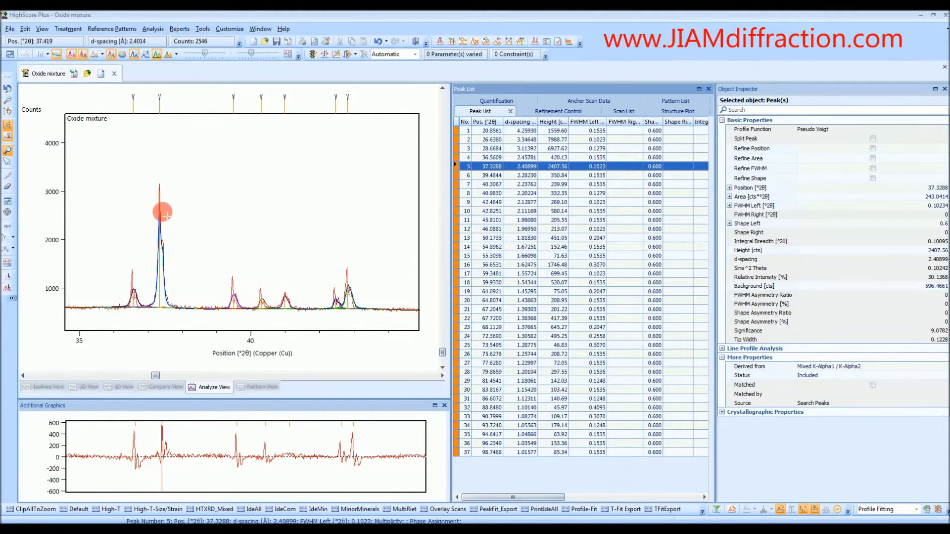
{"action": "left_click", "coordinate": [133, 100]}
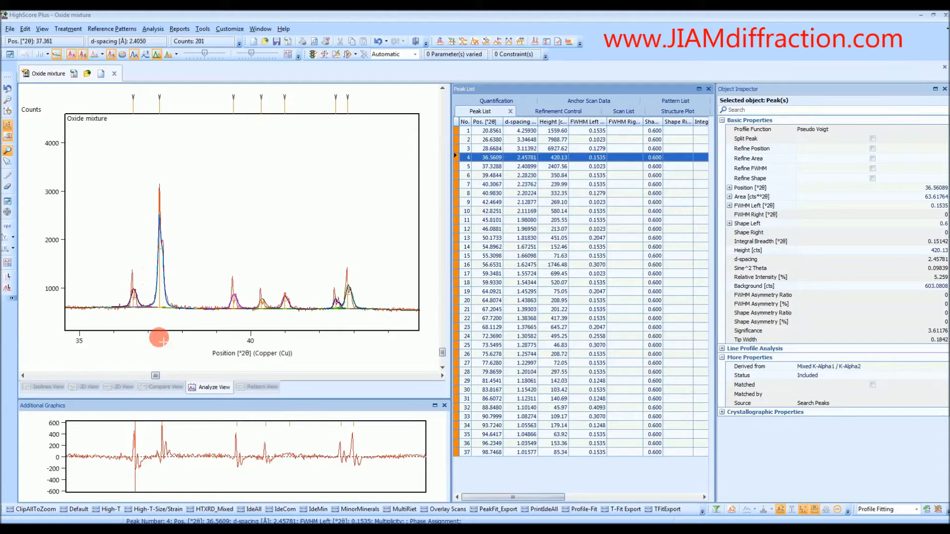
{"action": "left_click_drag", "start_coordinate": [155, 375], "coordinate": [171, 376]}
{"action": "left_click", "coordinate": [253, 276]}
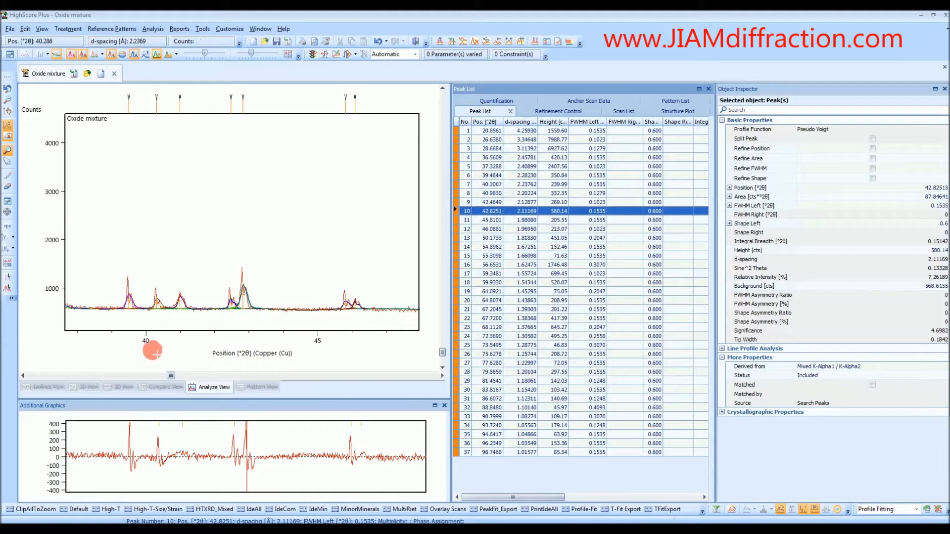
- Insert a missing peak by hand at about 68.30 °2θ on the shoulder of the peak group, then end peak insertion
{"action": "left_click_drag", "start_coordinate": [173, 376], "coordinate": [297, 375]}
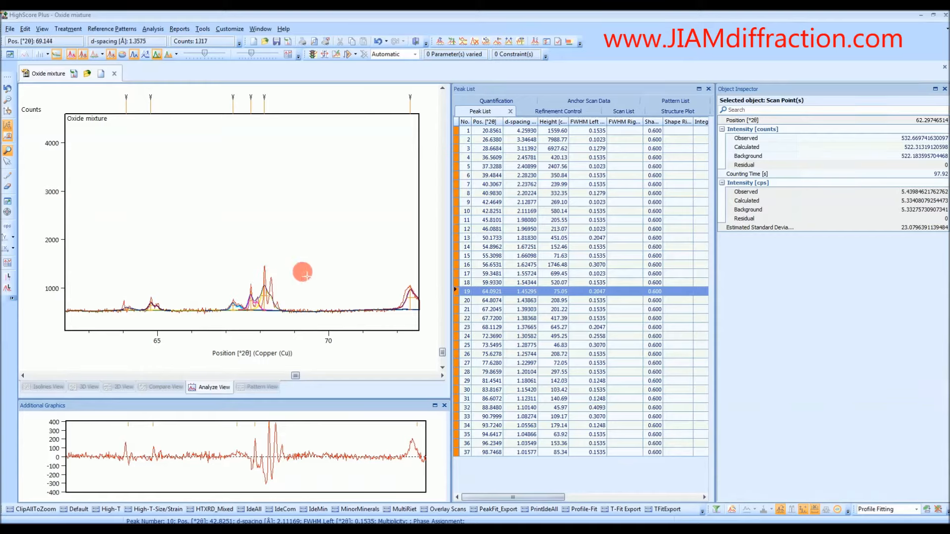
{"action": "right_click", "coordinate": [318, 253]}
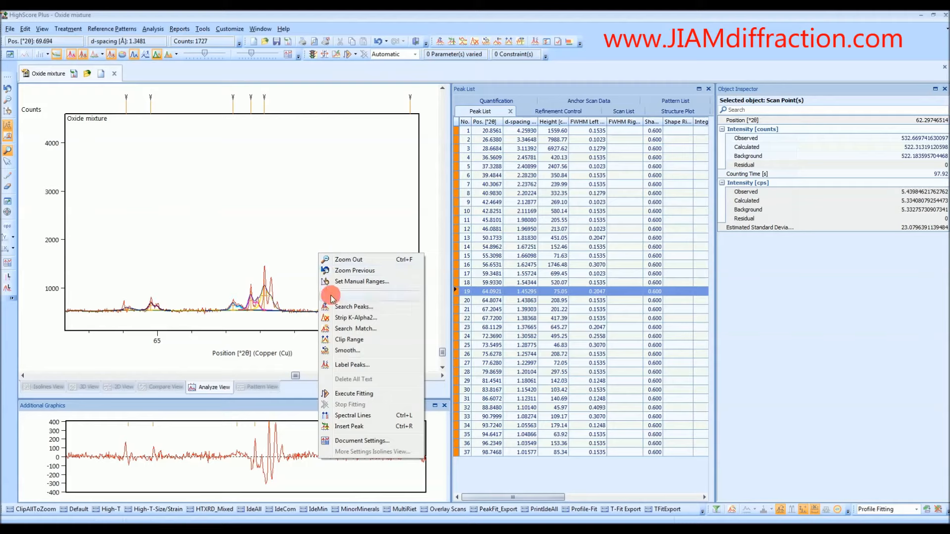
{"action": "left_click", "coordinate": [352, 427]}
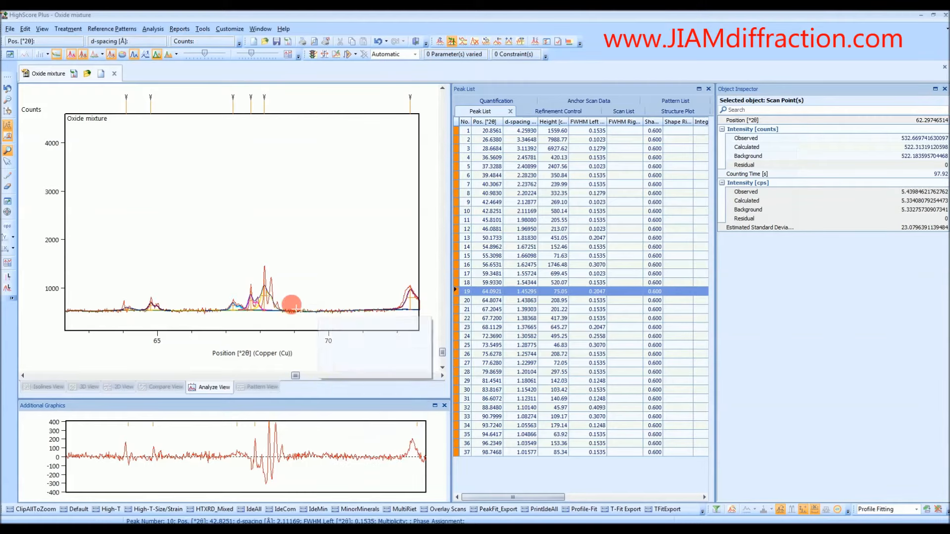
{"action": "left_click", "coordinate": [270, 293]}
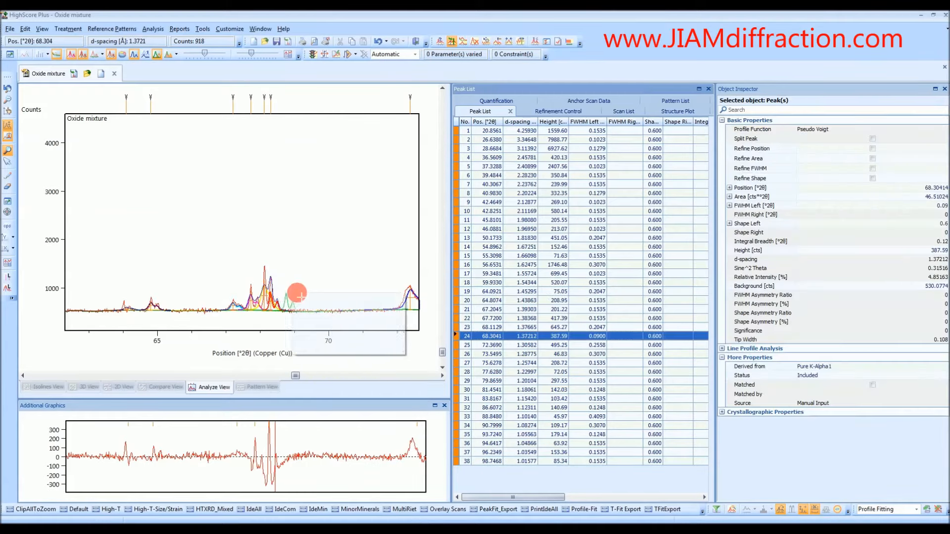
{"action": "left_click_drag", "start_coordinate": [273, 284], "coordinate": [324, 239]}
{"action": "right_click", "coordinate": [324, 240]}
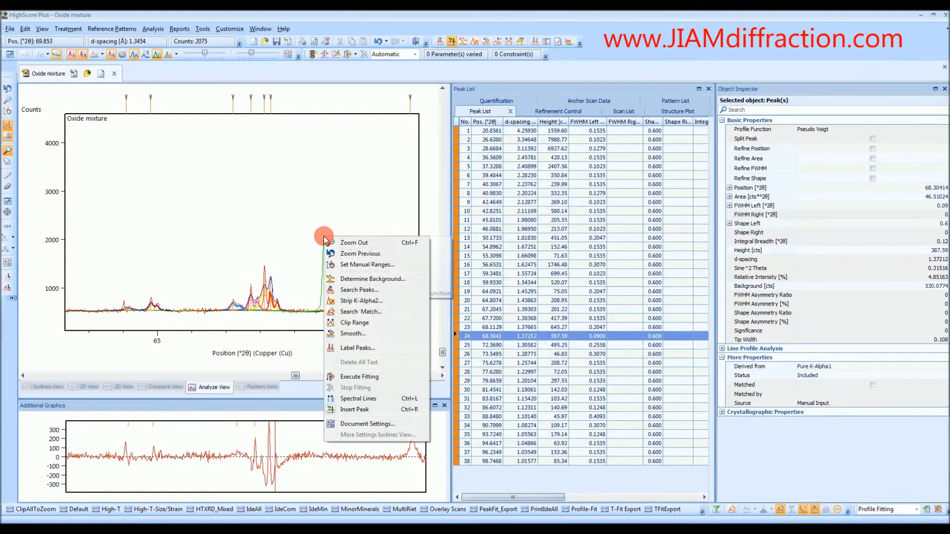
{"action": "left_click", "coordinate": [355, 409]}
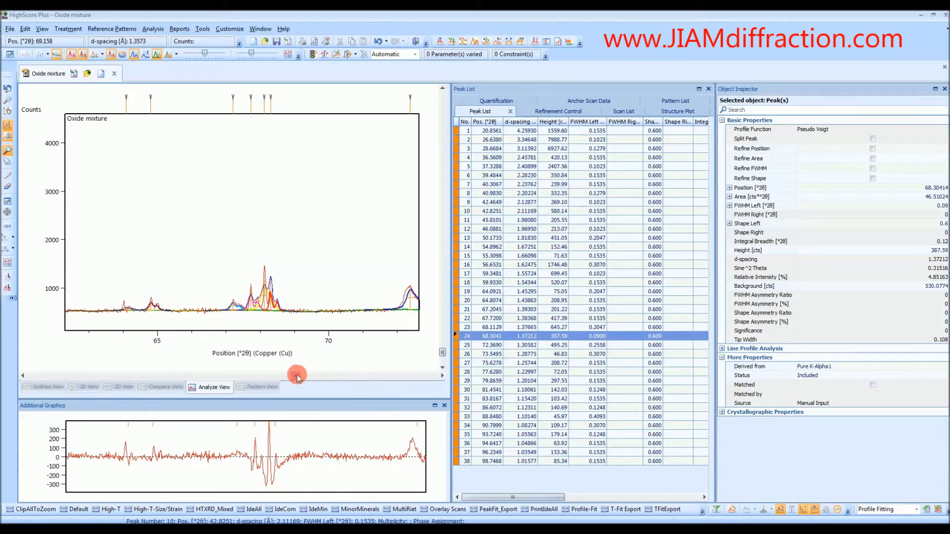
- Insert a missing peak by hand at about 81.14 °2θ, then end peak insertion
{"action": "left_click_drag", "start_coordinate": [296, 377], "coordinate": [359, 377]}
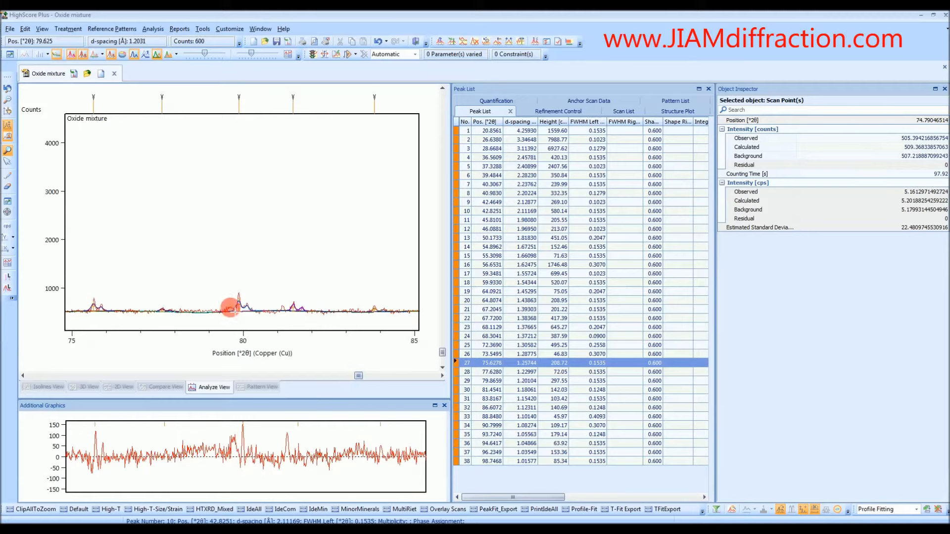
{"action": "left_click", "coordinate": [237, 306]}
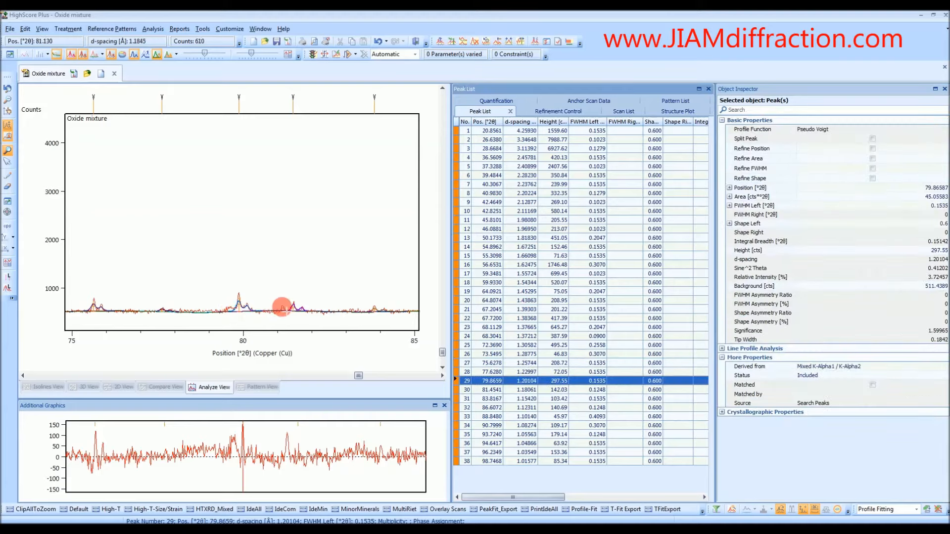
{"action": "right_click", "coordinate": [270, 286]}
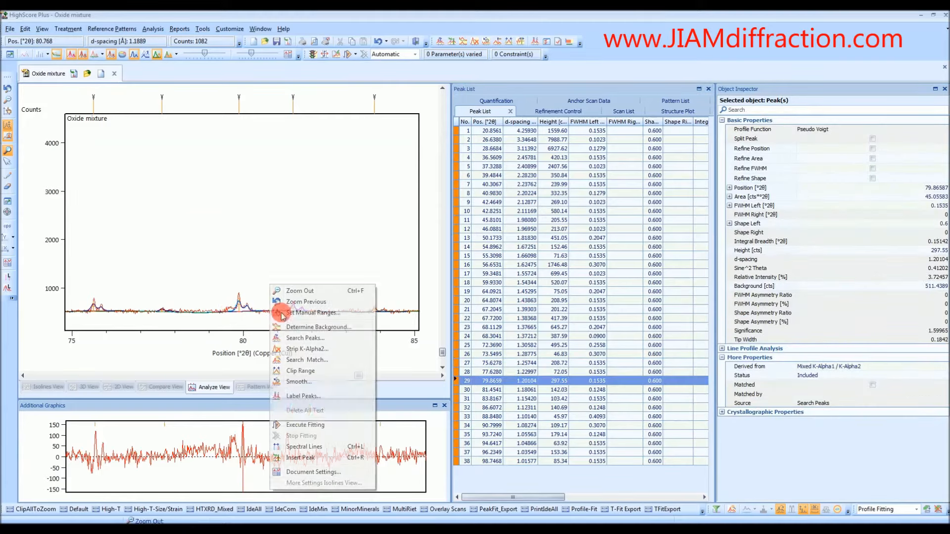
{"action": "left_click", "coordinate": [303, 458]}
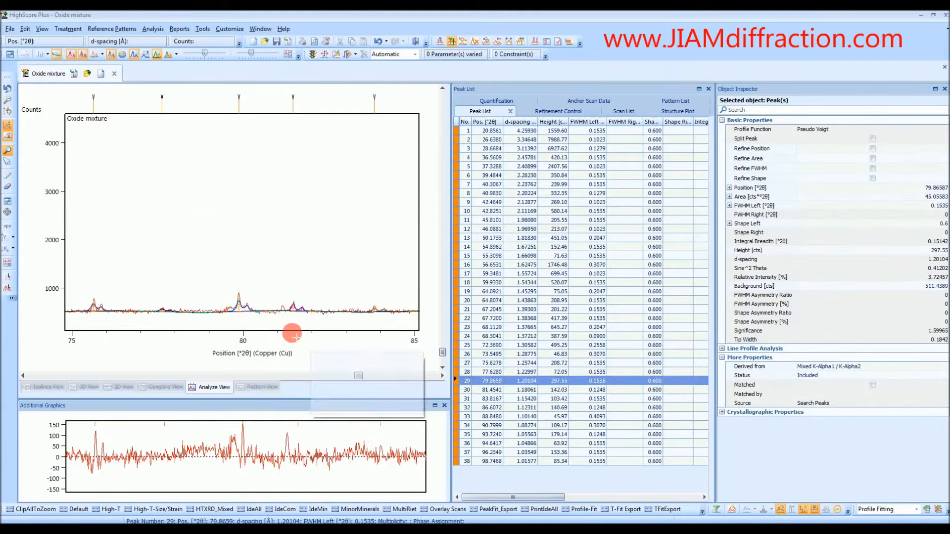
{"action": "left_click", "coordinate": [283, 307]}
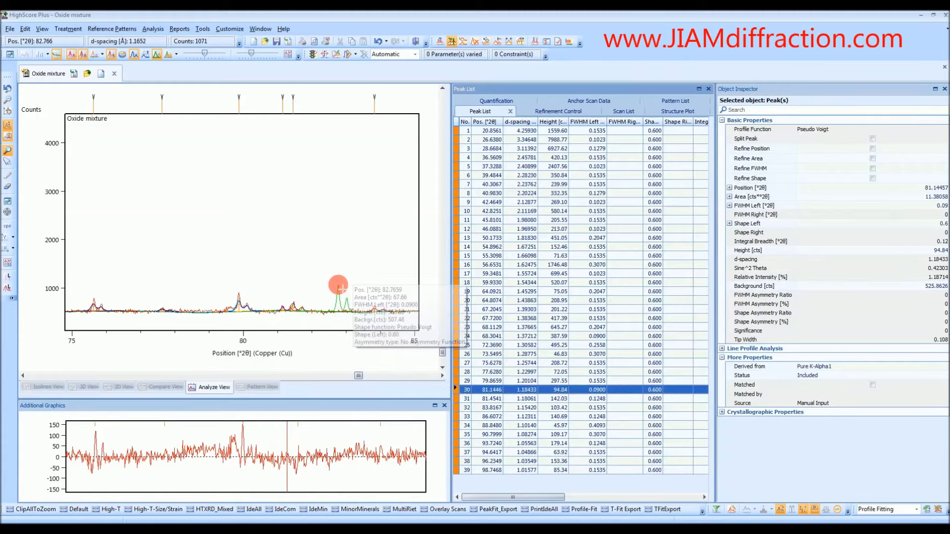
{"action": "right_click", "coordinate": [338, 286]}
{"action": "left_click", "coordinate": [375, 459]}
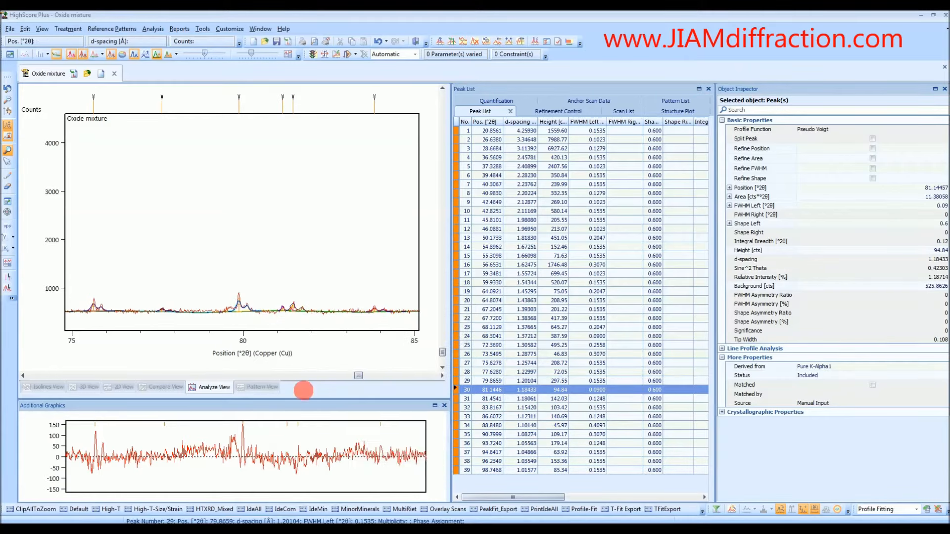
- Check the end of the scan from about 88 to 100 °2θ for missed peaks and return to the full scan
{"action": "left_click_drag", "start_coordinate": [357, 375], "coordinate": [427, 377]}
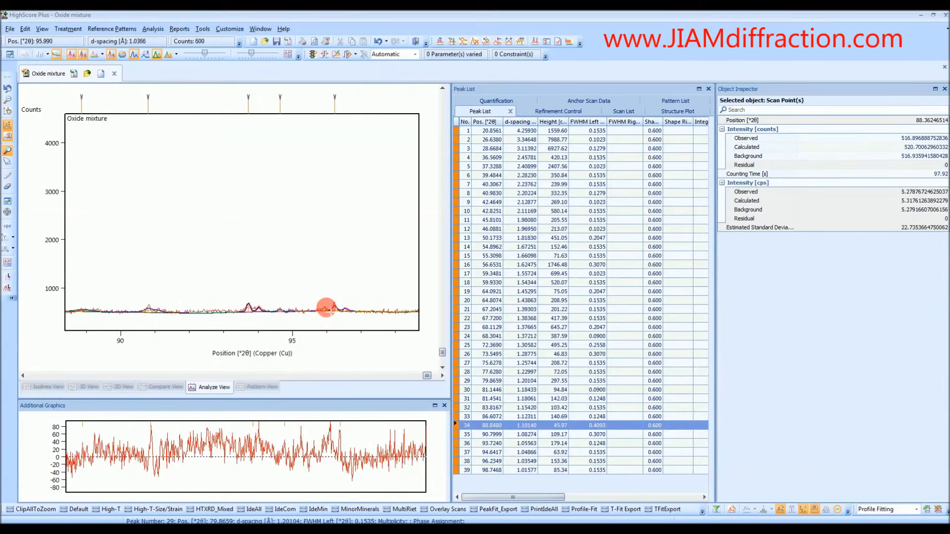
{"action": "left_click_drag", "start_coordinate": [426, 375], "coordinate": [437, 379]}
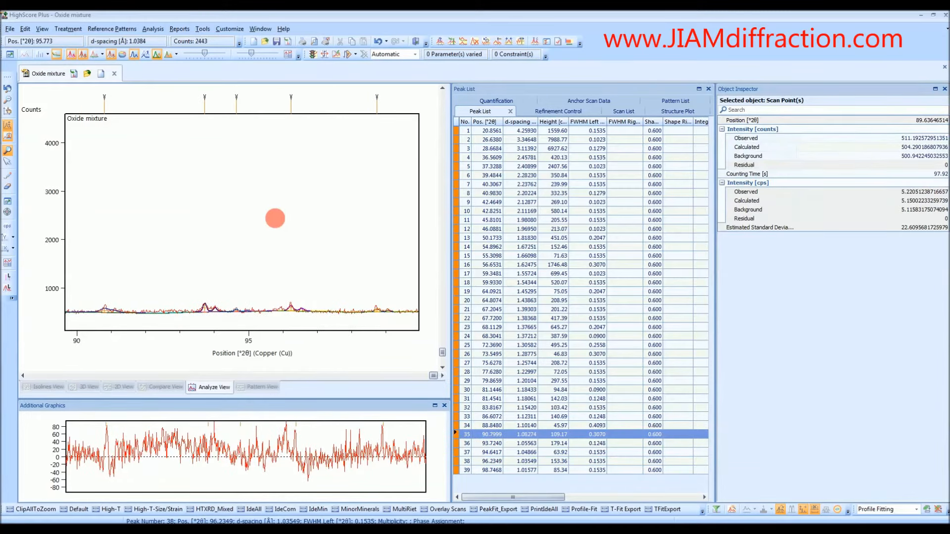
{"action": "right_click", "coordinate": [275, 218]}
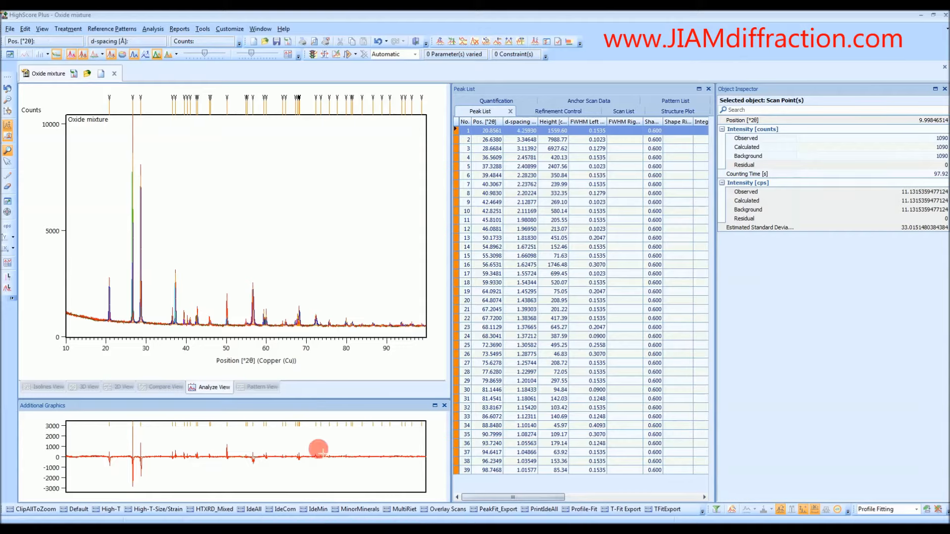
- Check the additional graphics options and inspect the difference plot around the peak near 56.65 °2θ
{"action": "right_click", "coordinate": [284, 439]}
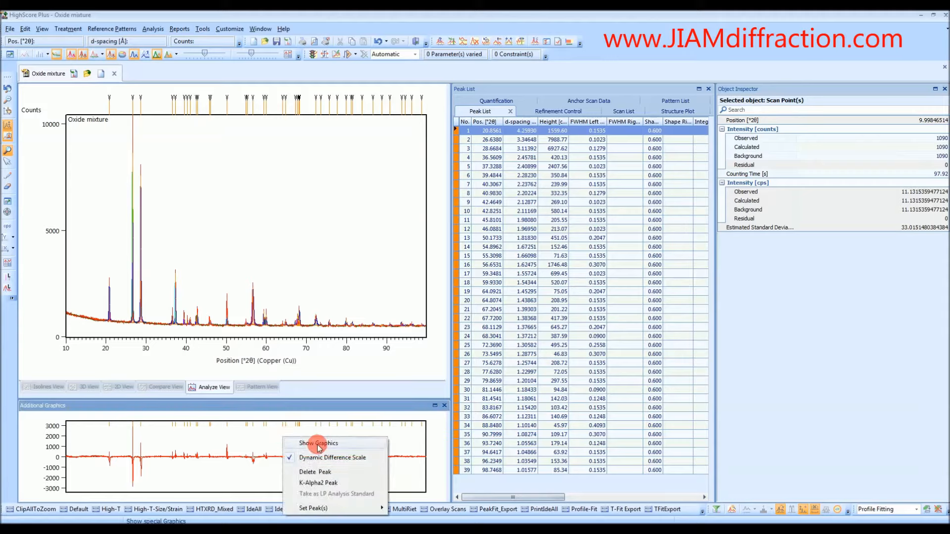
{"action": "mouse_move", "coordinate": [319, 443]}
{"action": "left_click", "coordinate": [420, 444]}
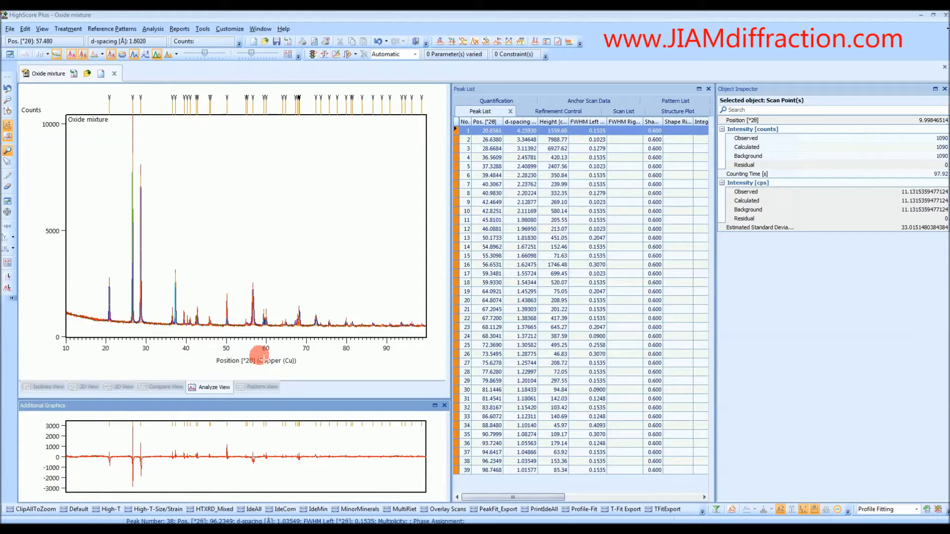
{"action": "left_click", "coordinate": [252, 302]}
{"action": "left_click_drag", "start_coordinate": [264, 327], "coordinate": [273, 335]}
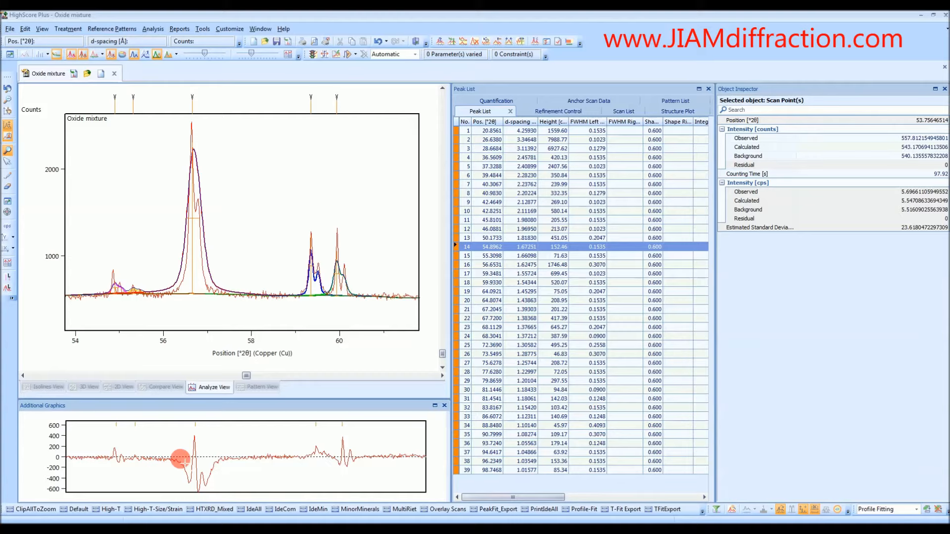
{"action": "right_click", "coordinate": [255, 241]}
{"action": "left_click", "coordinate": [286, 241]}
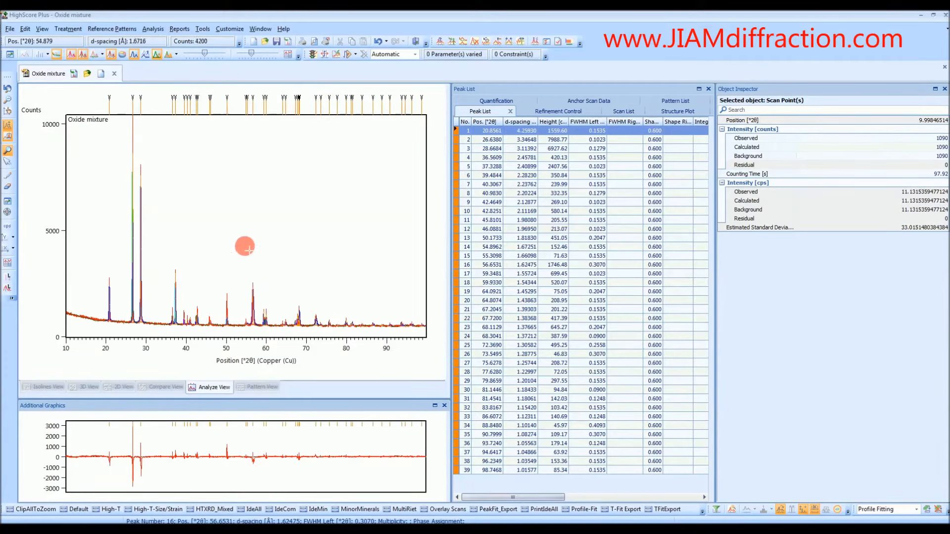
- Run the Default Profile Fit on the scan's peaks in Automatic fitting mode
{"action": "left_click", "coordinate": [414, 55]}
{"action": "left_click", "coordinate": [415, 55]}
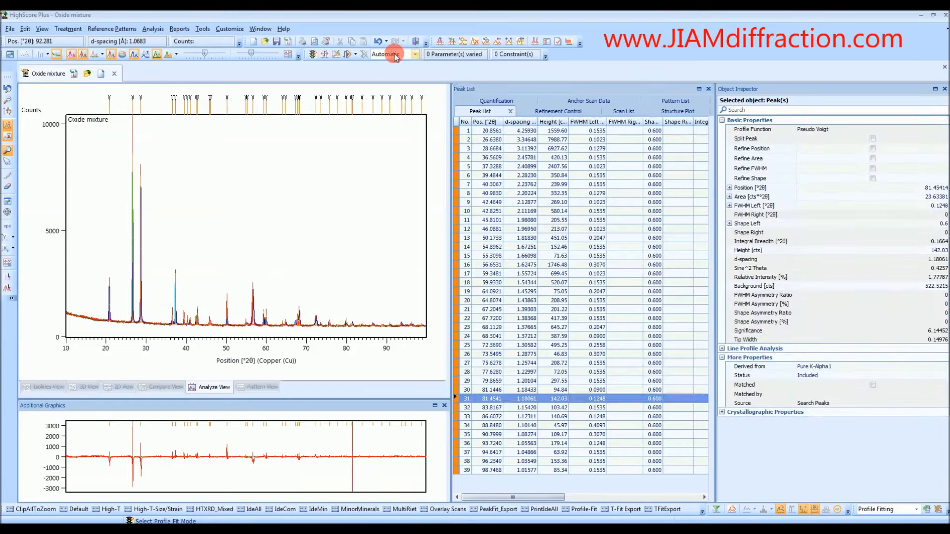
{"action": "left_click", "coordinate": [354, 55]}
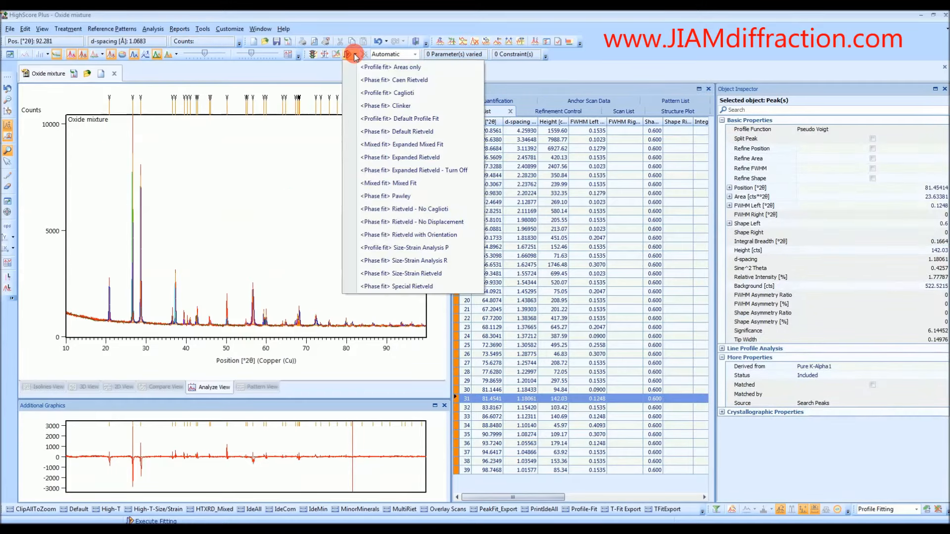
{"action": "left_click", "coordinate": [387, 122]}
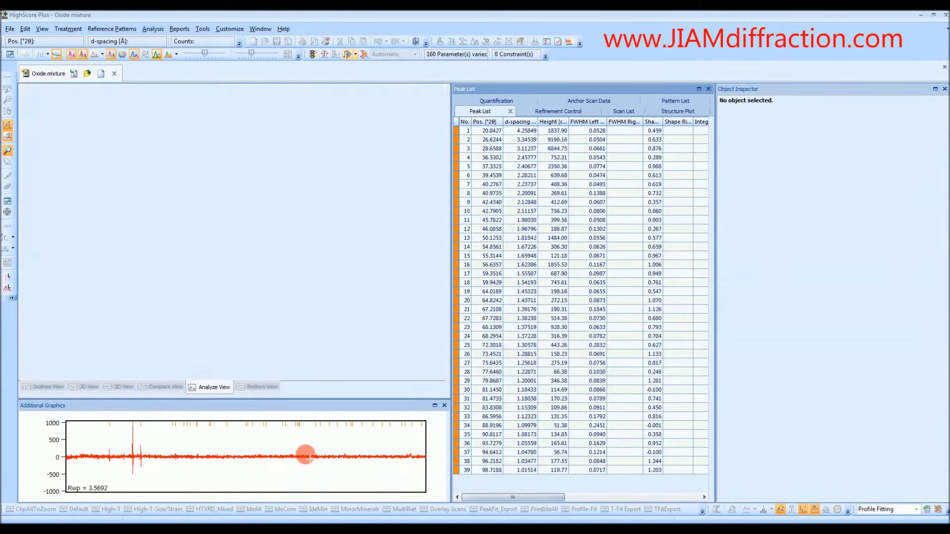
- Inspect the fitted profile and residuals between about 52 and 63 °2θ, including the peak near 59.35 °2θ
{"action": "left_click_drag", "start_coordinate": [234, 277], "coordinate": [279, 338]}
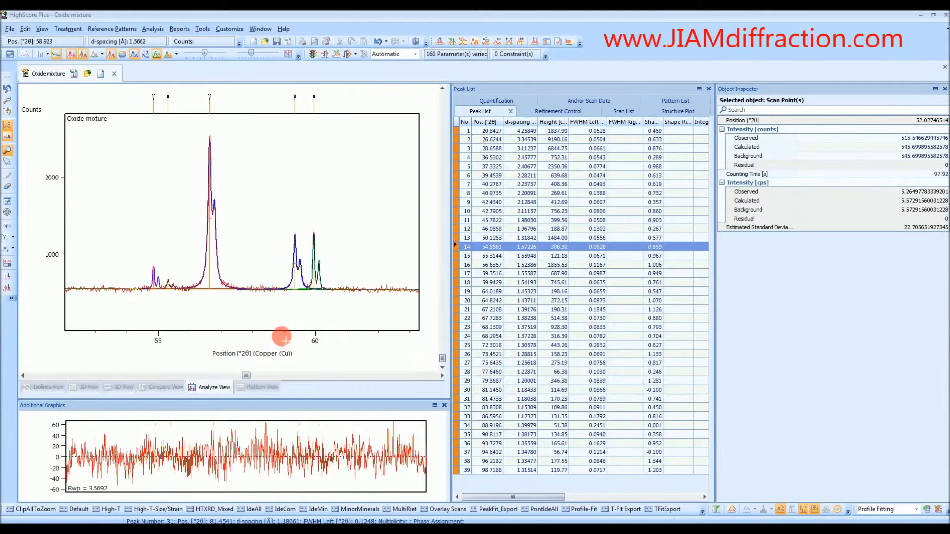
{"action": "left_click", "coordinate": [295, 239]}
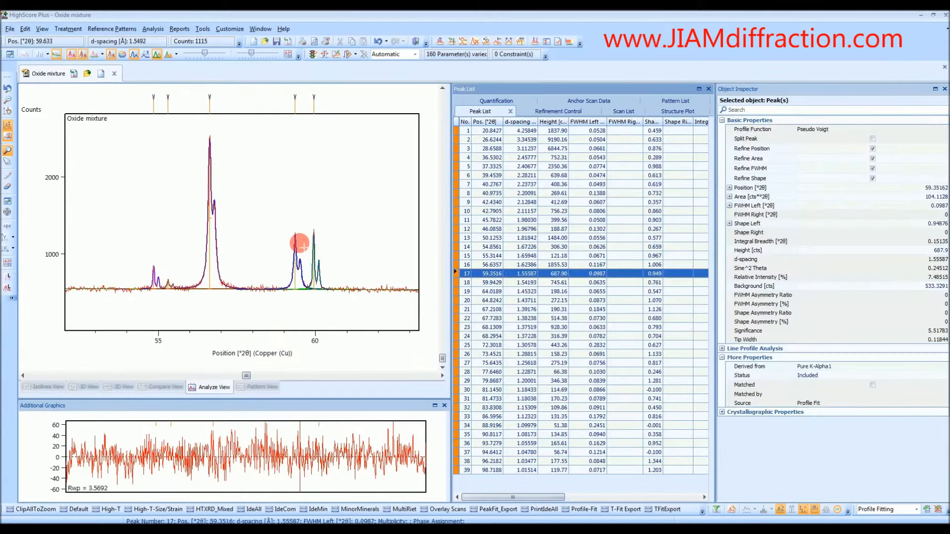
{"action": "right_click", "coordinate": [270, 187]}
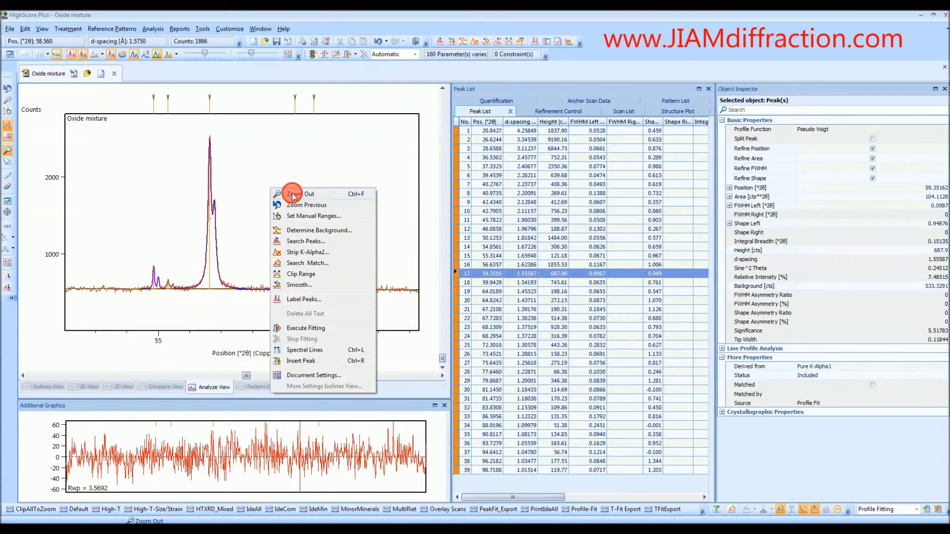
{"action": "left_click", "coordinate": [278, 193]}
- Inspect the fit and residuals of the two strongest peaks, near 26.62 and 28.66 °2θ
{"action": "left_click", "coordinate": [133, 297]}
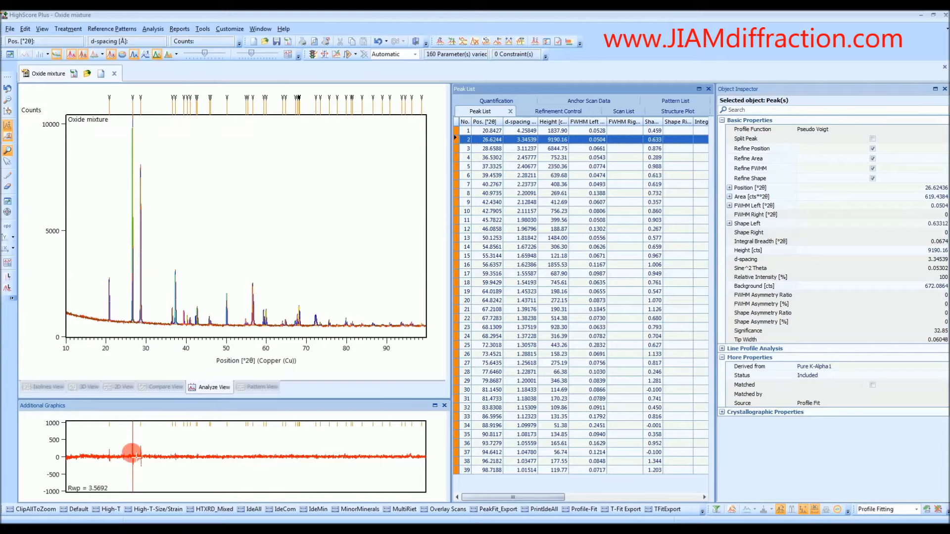
{"action": "left_click", "coordinate": [144, 119]}
{"action": "left_click_drag", "start_coordinate": [134, 307], "coordinate": [127, 328]}
{"action": "left_click", "coordinate": [276, 144]}
{"action": "left_click", "coordinate": [350, 282]}
{"action": "left_click_drag", "start_coordinate": [286, 138], "coordinate": [371, 322]}
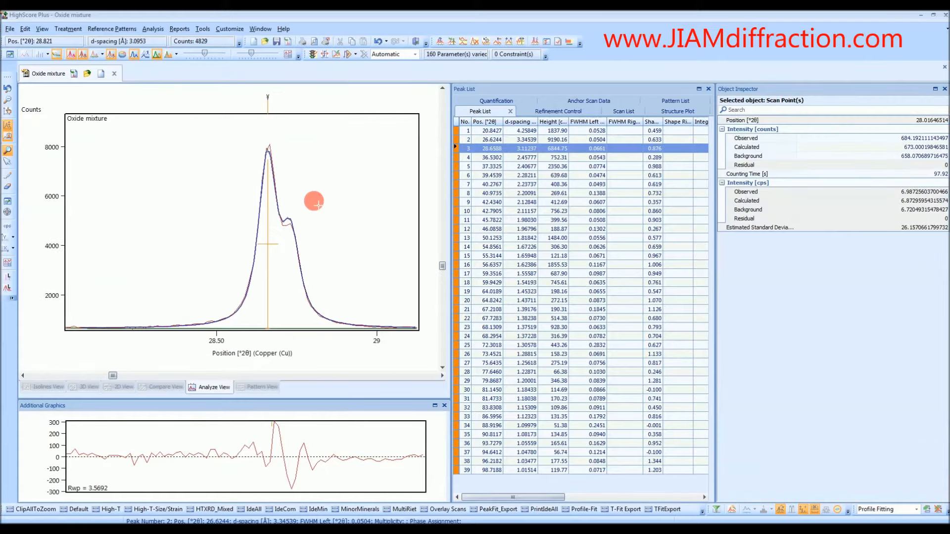
{"action": "right_click", "coordinate": [316, 182]}
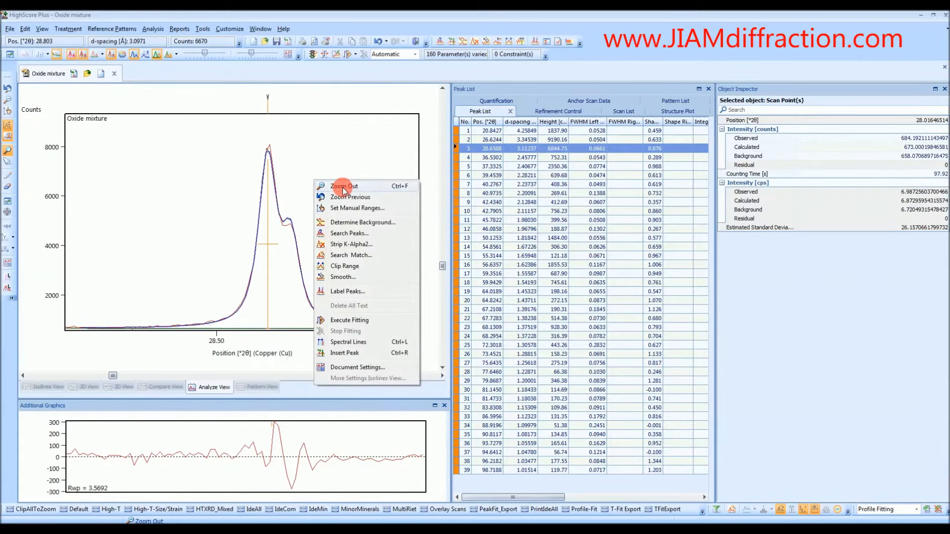
{"action": "left_click", "coordinate": [345, 188]}
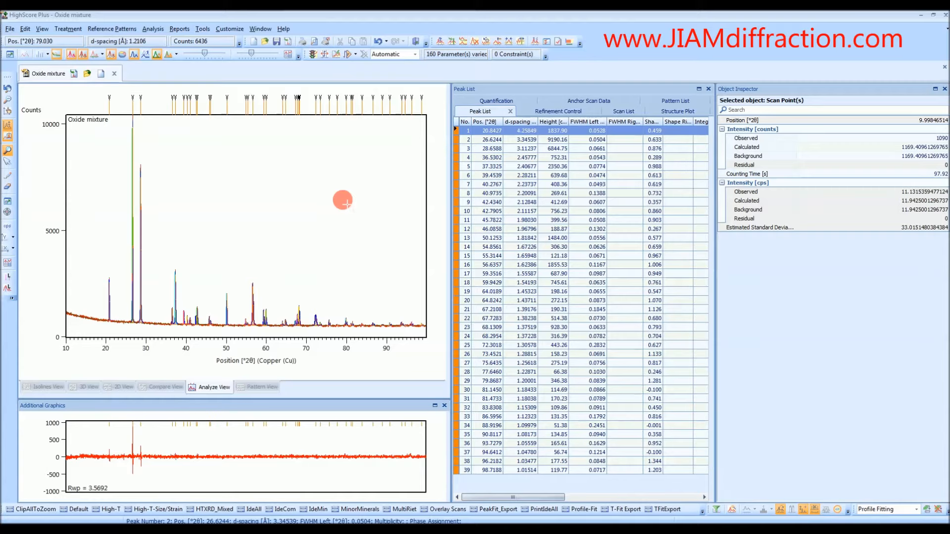
- Start Search & Match on the scan and open its untitled restriction set for editing
{"action": "right_click", "coordinate": [346, 203]}
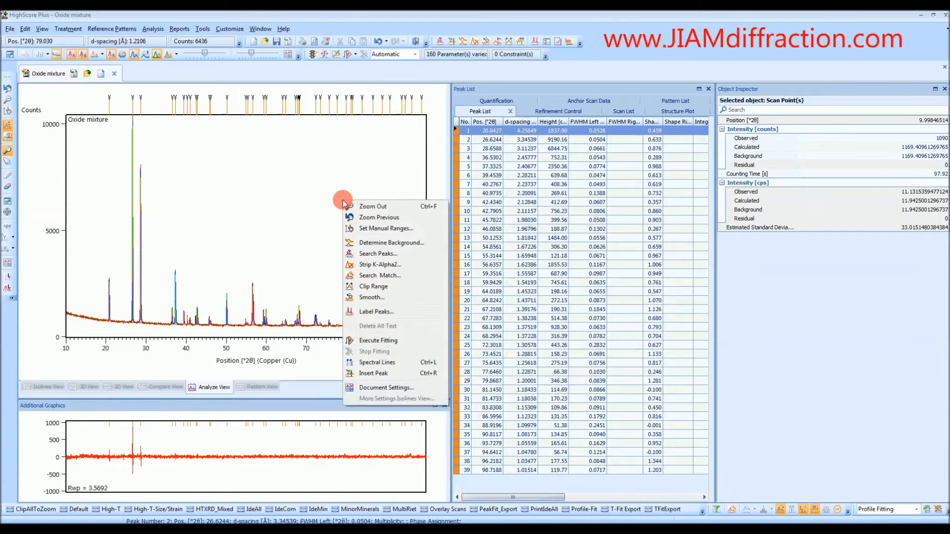
{"action": "left_click", "coordinate": [379, 275]}
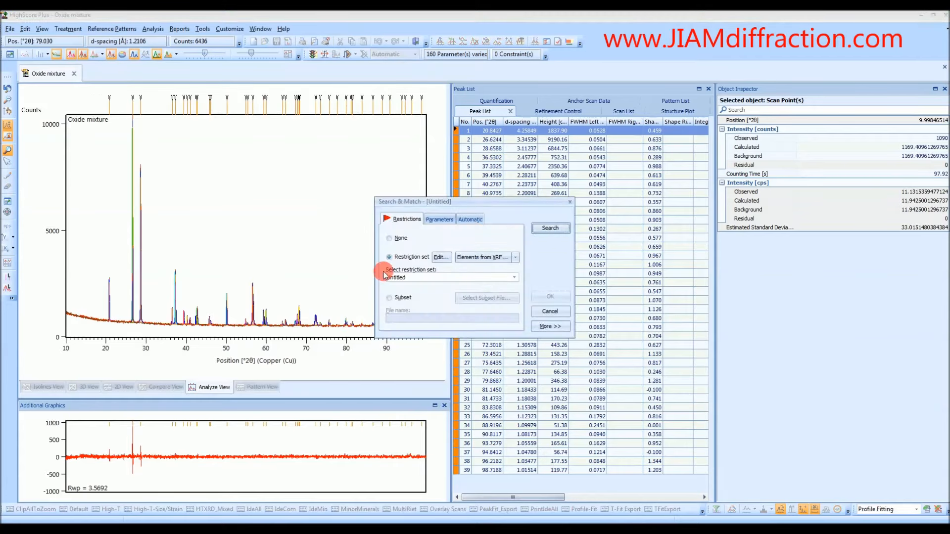
{"action": "left_click", "coordinate": [441, 257]}
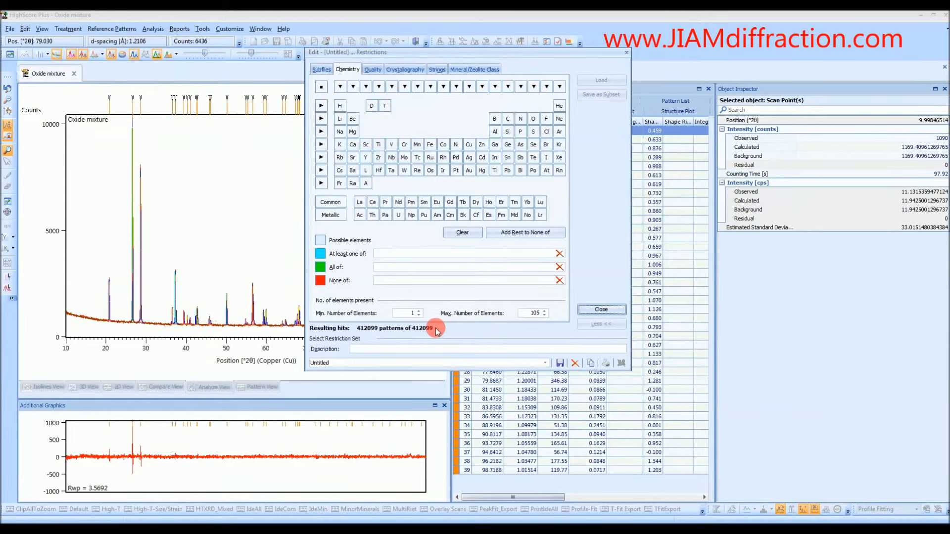
{"action": "left_click", "coordinate": [599, 310]}
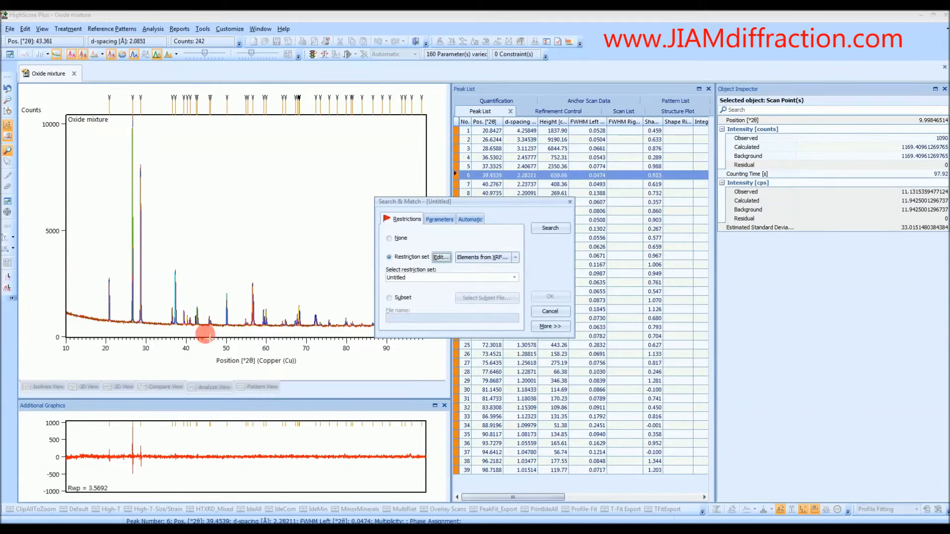
{"action": "left_click", "coordinate": [438, 257]}
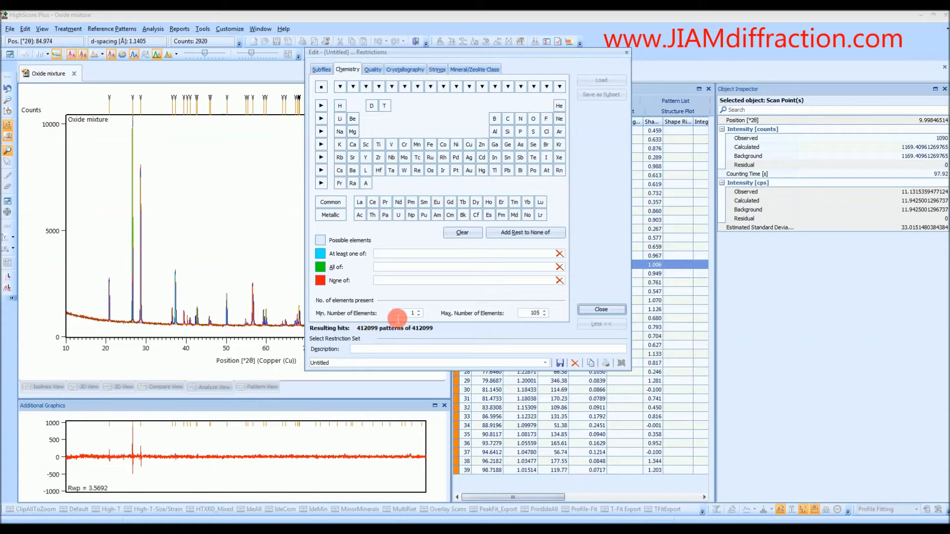
- Try restricting the patterns to the Ceramic subfile and to the Carbohydrate subfile, clearing each choice again
{"action": "left_click", "coordinate": [324, 70]}
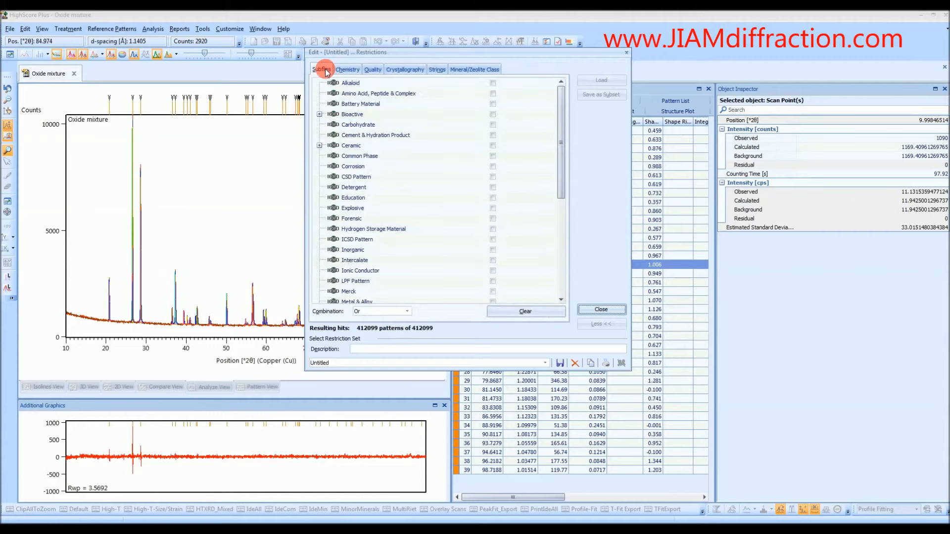
{"action": "left_click", "coordinate": [493, 146]}
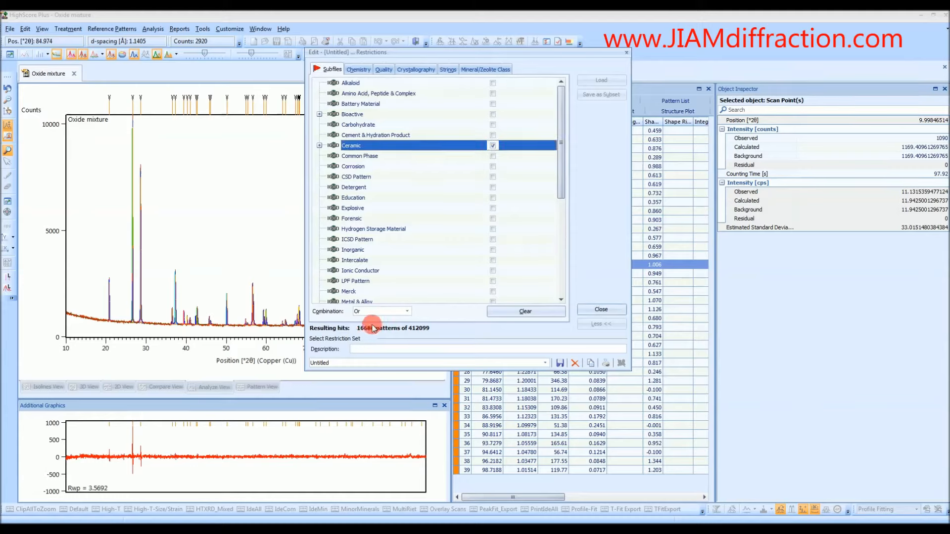
{"action": "left_click", "coordinate": [493, 146]}
{"action": "left_click", "coordinate": [493, 126]}
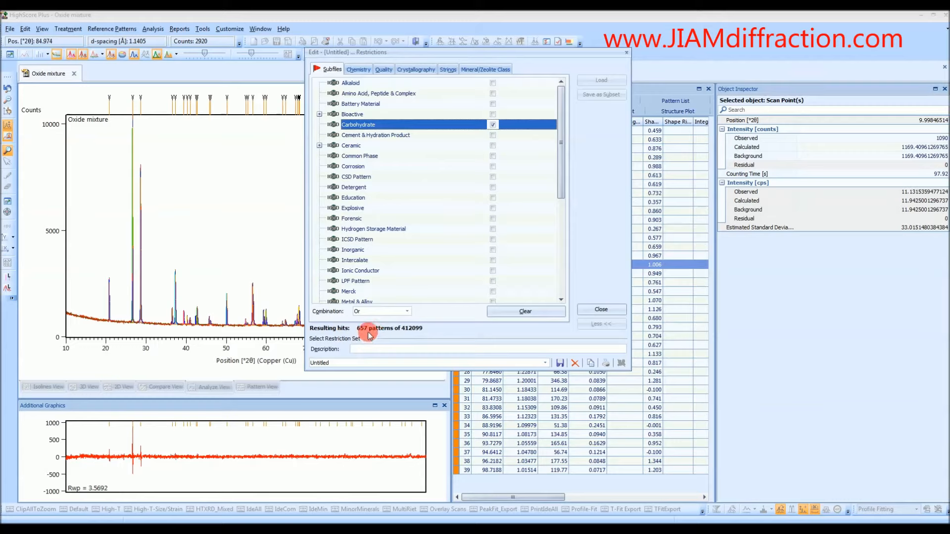
{"action": "left_click", "coordinate": [493, 125]}
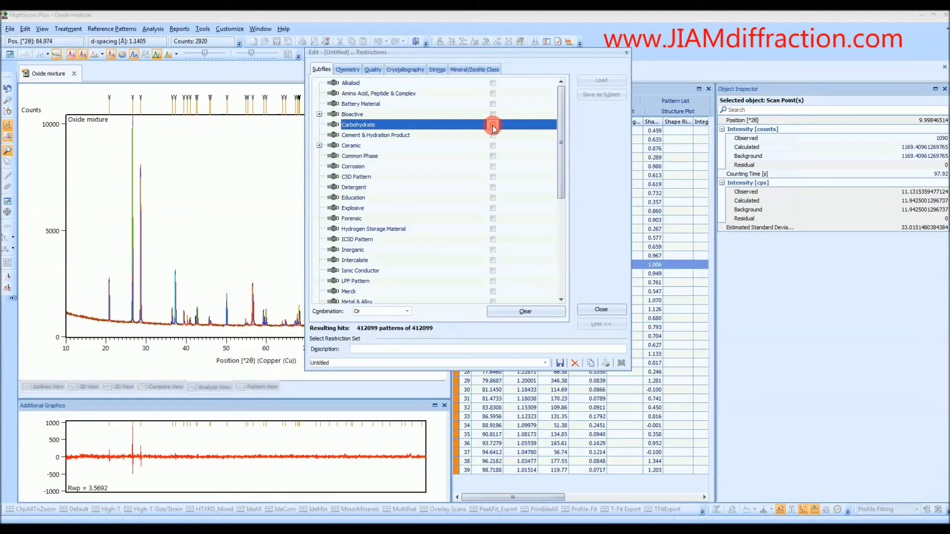
- Try limiting the reference patterns to the Star quality mark and clear that restriction again
{"action": "left_click", "coordinate": [372, 70]}
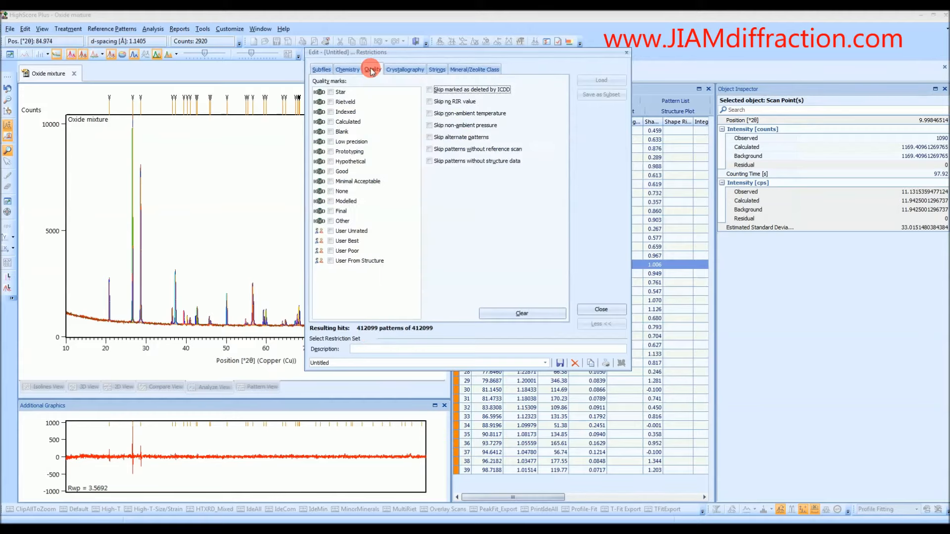
{"action": "left_click", "coordinate": [331, 92]}
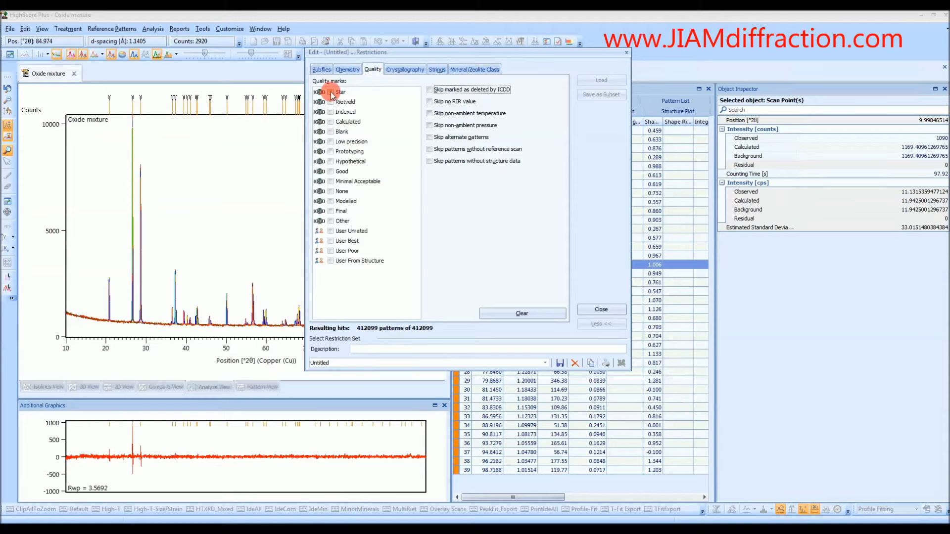
{"action": "left_click", "coordinate": [331, 93]}
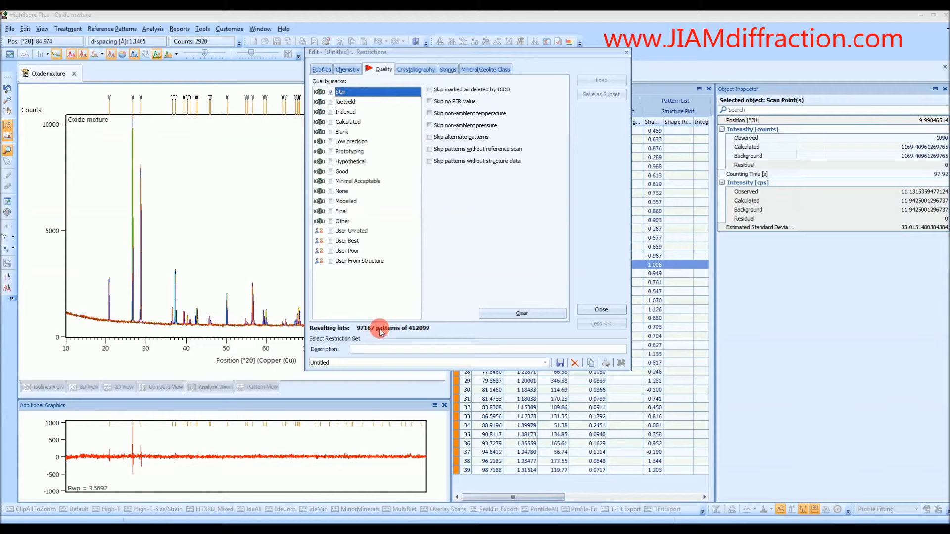
{"action": "left_click", "coordinate": [330, 92]}
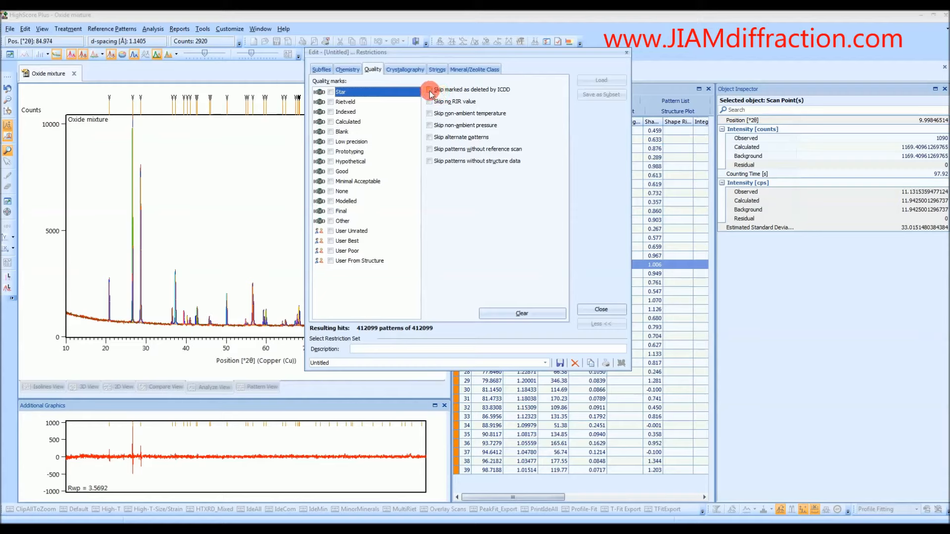
- Try skipping ICDD-deleted patterns and patterns at non-ambient temperature and pressure, turning each filter off again
{"action": "left_click", "coordinate": [429, 90]}
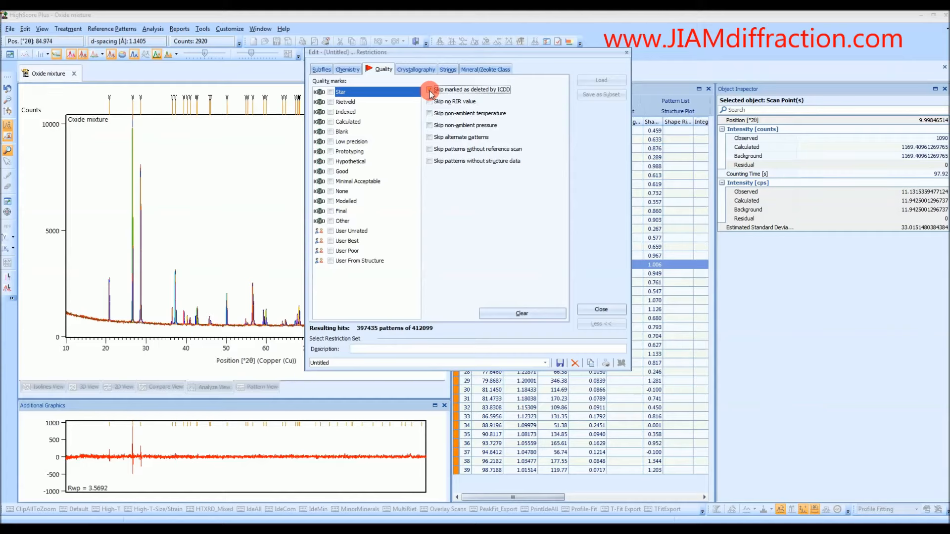
{"action": "left_click", "coordinate": [429, 90]}
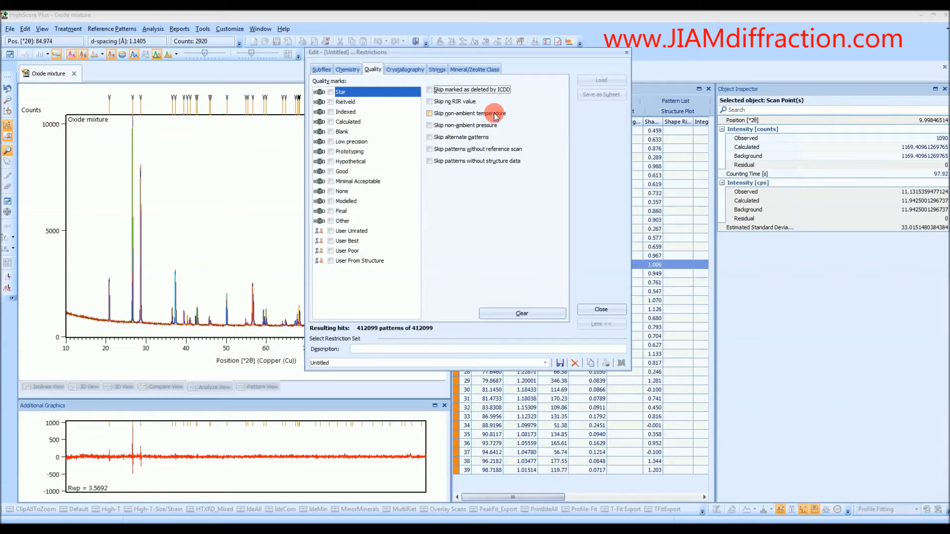
{"action": "left_click", "coordinate": [430, 114]}
{"action": "left_click", "coordinate": [429, 126]}
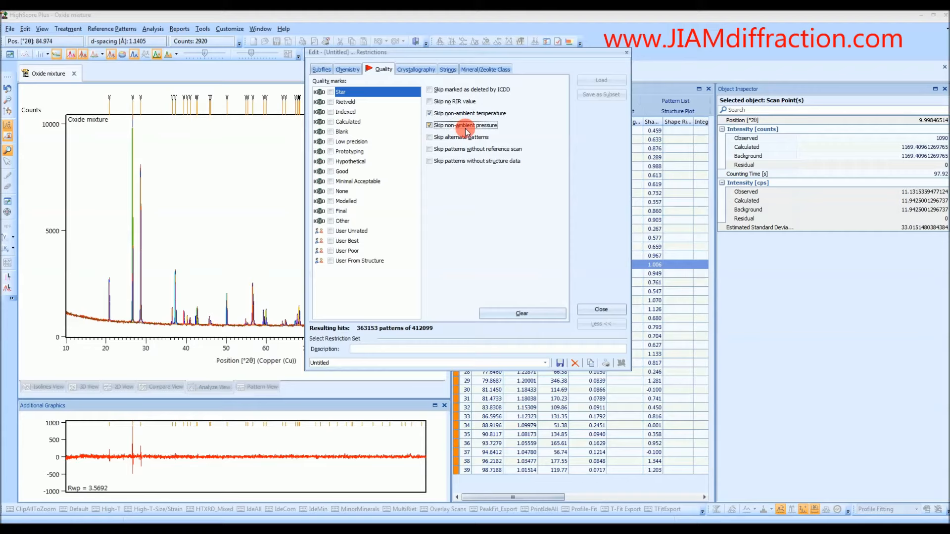
{"action": "left_click", "coordinate": [429, 114]}
{"action": "left_click", "coordinate": [430, 125]}
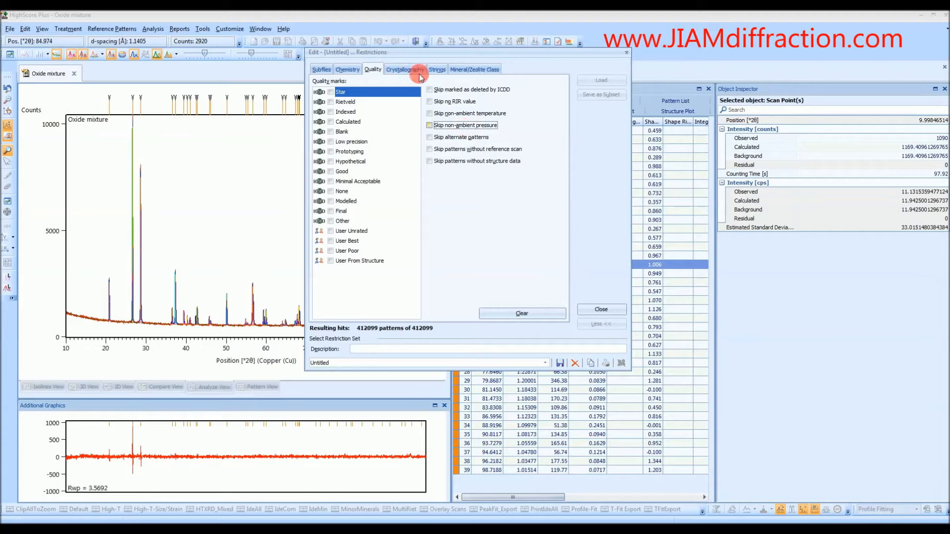
- Review the crystallography, strings, mineral/zeolite class and subfile restrictions, ending at the chemistry restrictions
{"action": "left_click", "coordinate": [408, 71]}
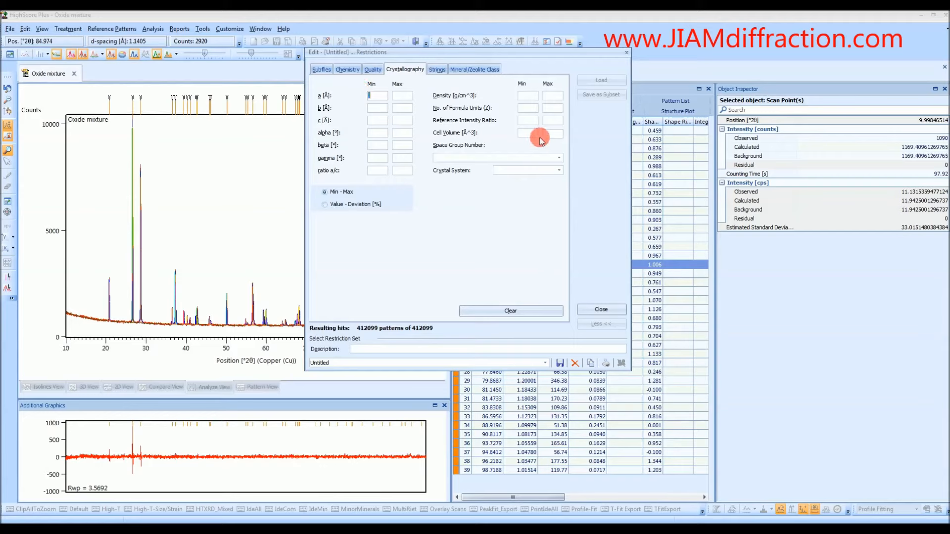
{"action": "left_click", "coordinate": [436, 69]}
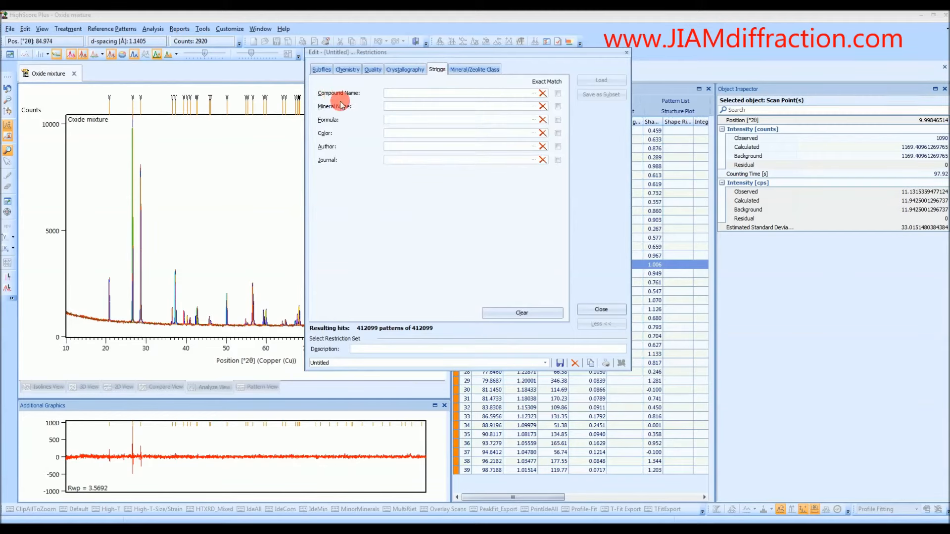
{"action": "left_click", "coordinate": [474, 70]}
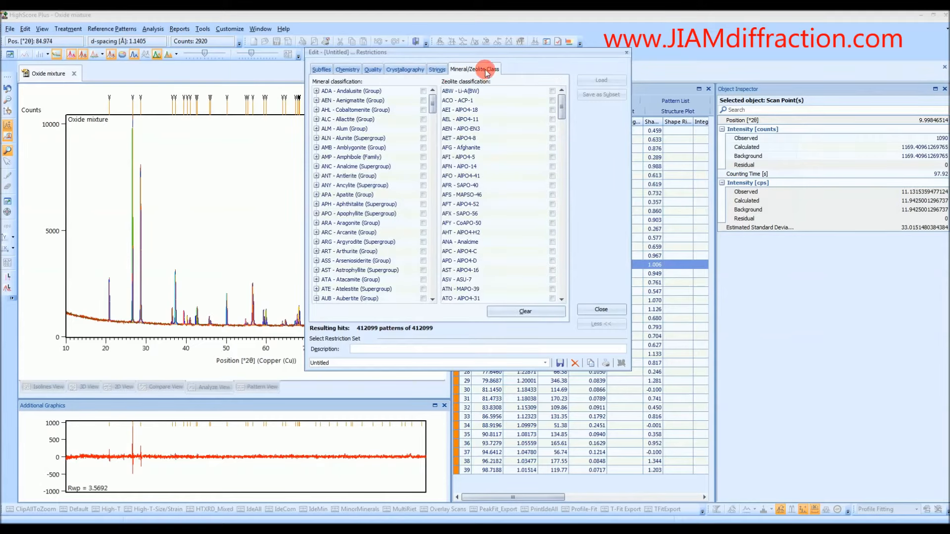
{"action": "left_click", "coordinate": [348, 71]}
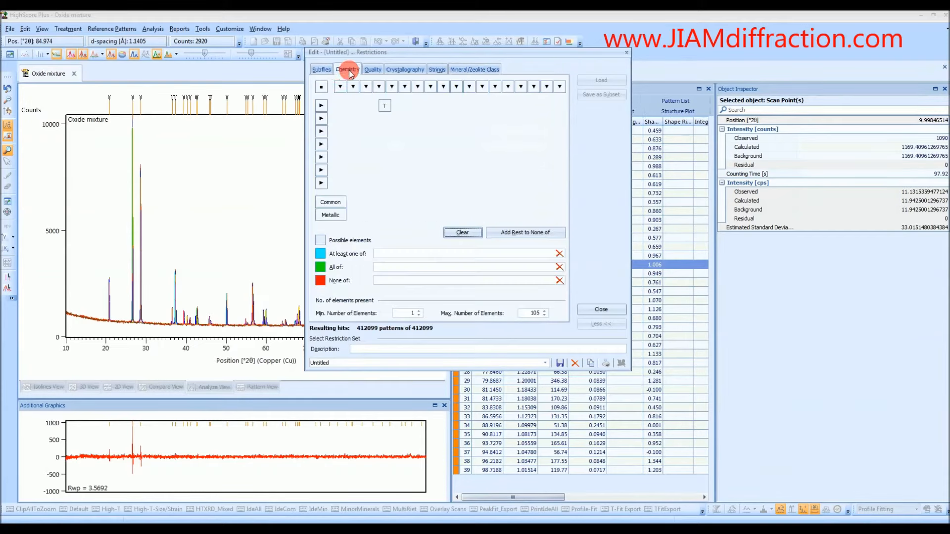
{"action": "left_click", "coordinate": [321, 70]}
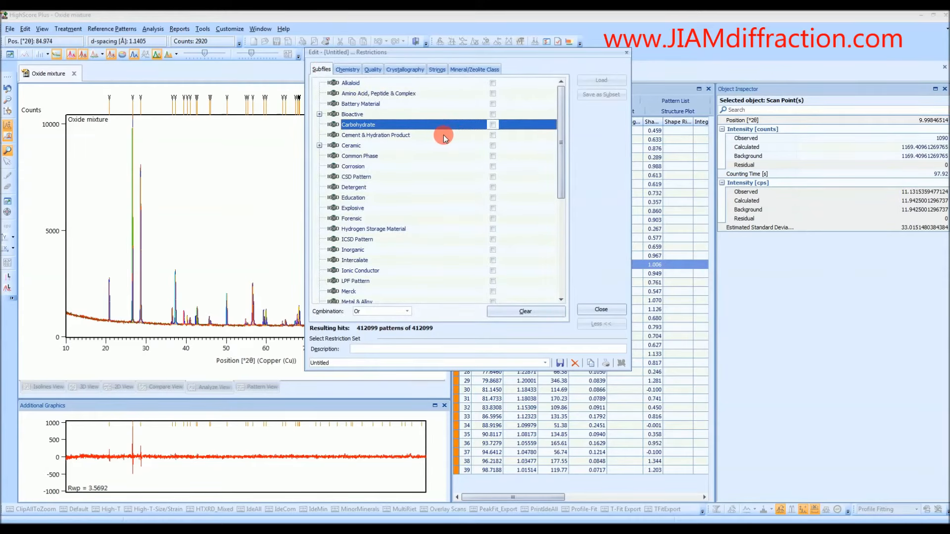
{"action": "left_click", "coordinate": [340, 70]}
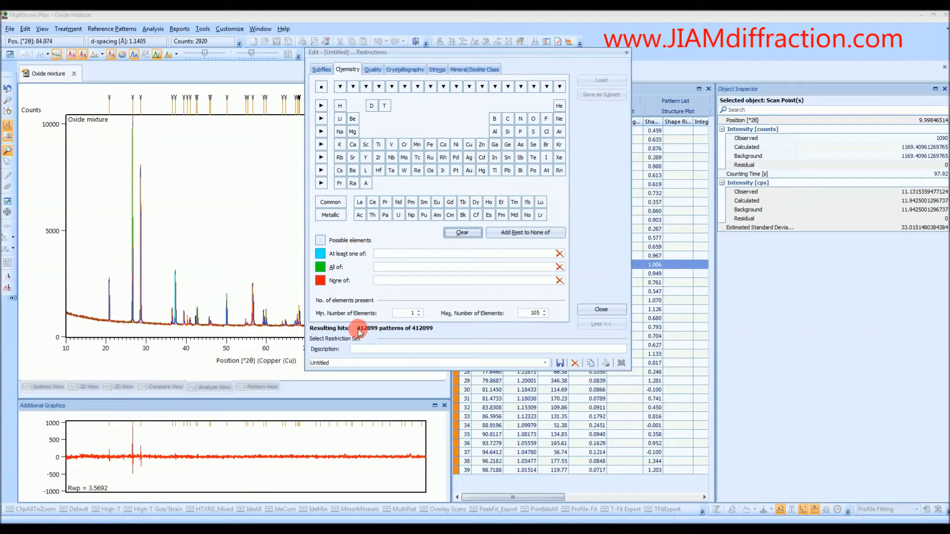
- Try carbon and oxygen as "At least one of", "All of" and "None of" elements, and reset both
{"action": "left_click", "coordinate": [507, 118]}
{"action": "left_click", "coordinate": [533, 120]}
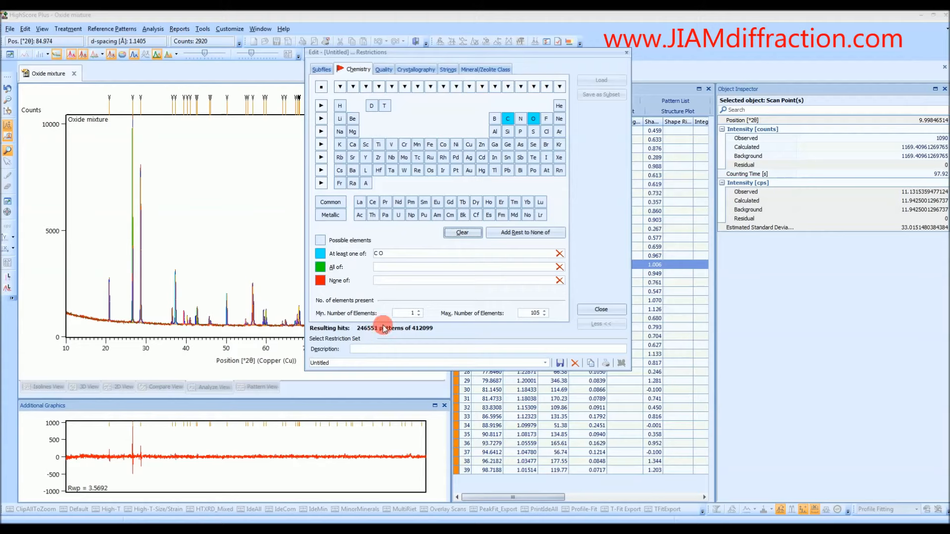
{"action": "left_click", "coordinate": [507, 118]}
{"action": "left_click", "coordinate": [533, 119]}
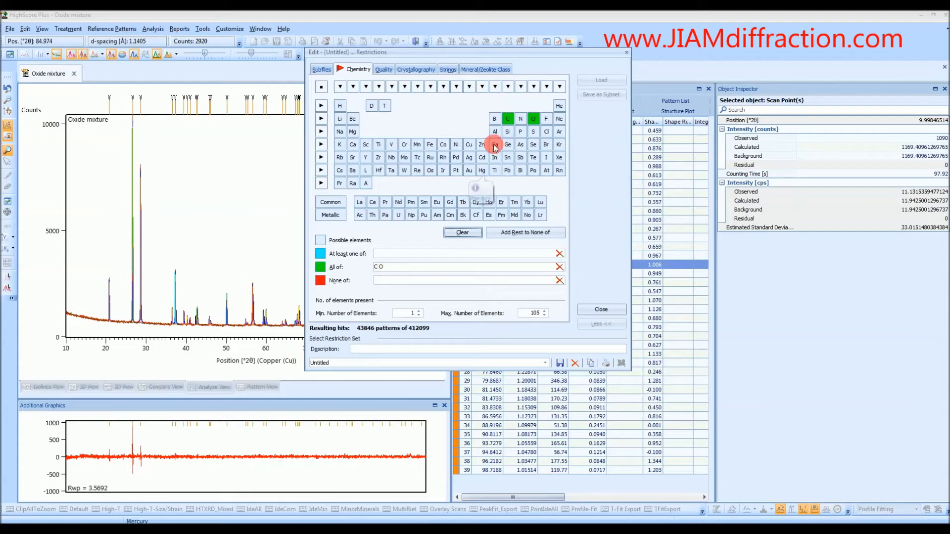
{"action": "left_click", "coordinate": [507, 119]}
{"action": "left_click", "coordinate": [533, 119]}
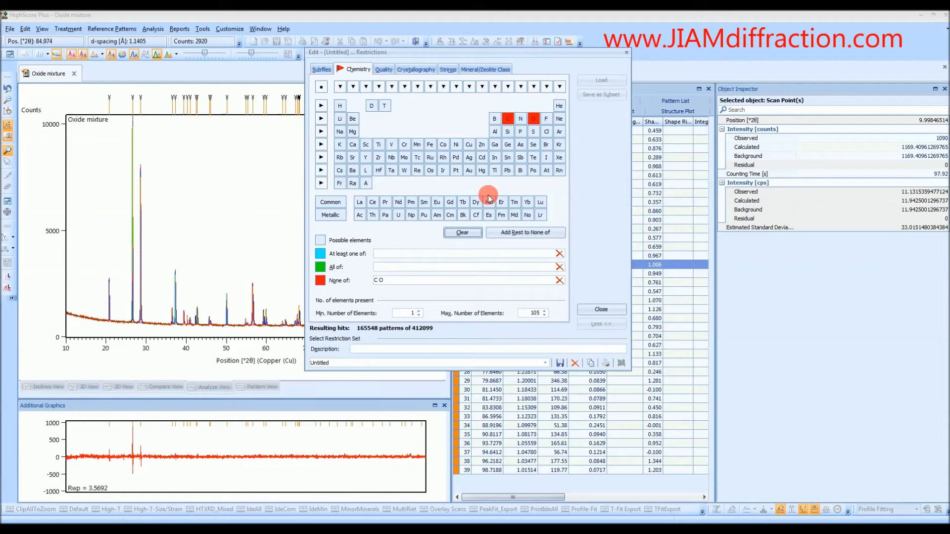
{"action": "left_click", "coordinate": [507, 120]}
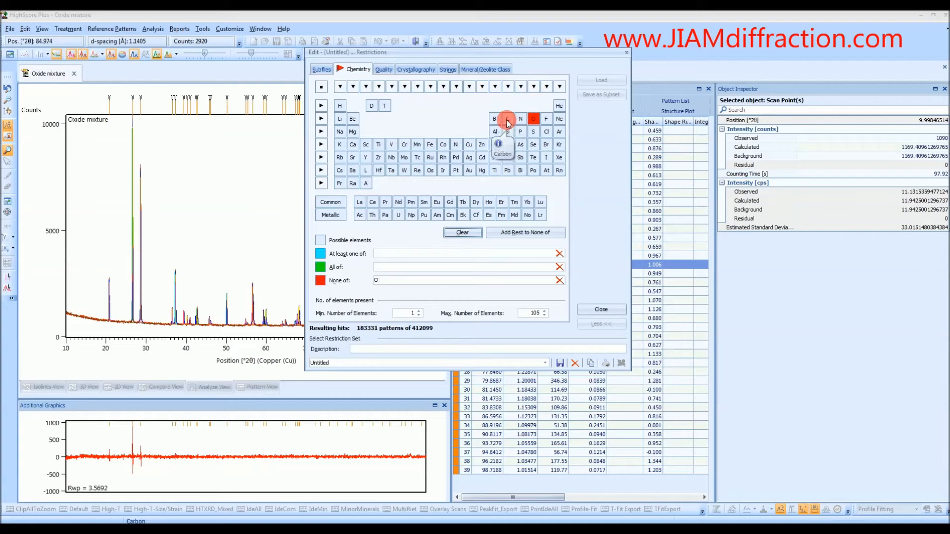
{"action": "left_click", "coordinate": [535, 119]}
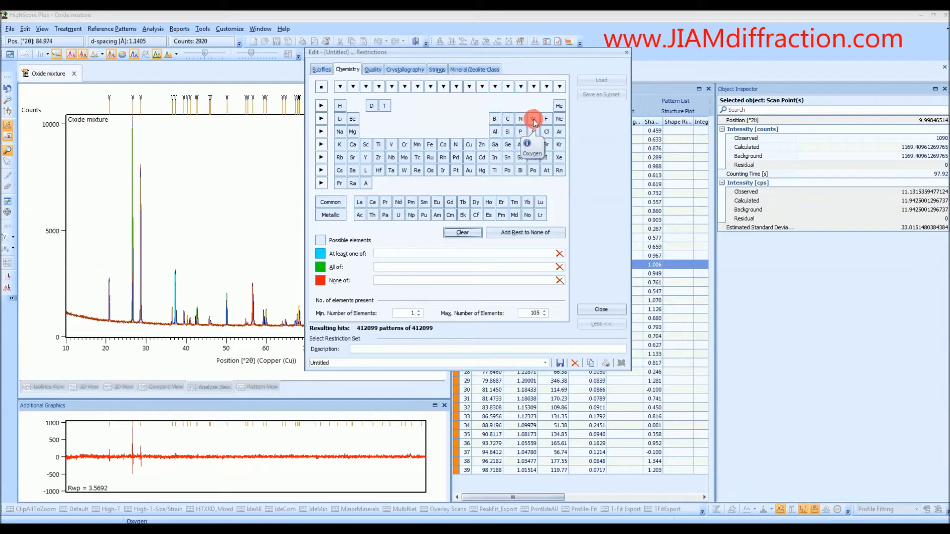
- Restrict the chemistry to at least one of Mn, O and Si, exclude all remaining elements, and close the restrictions
{"action": "left_click", "coordinate": [417, 145]}
{"action": "left_click", "coordinate": [532, 120]}
{"action": "left_click", "coordinate": [508, 132]}
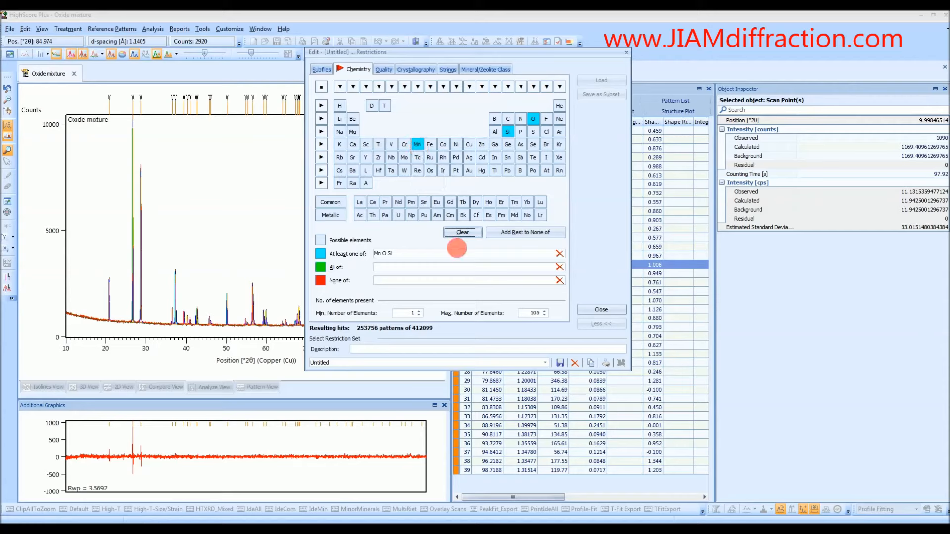
{"action": "left_click", "coordinate": [521, 234]}
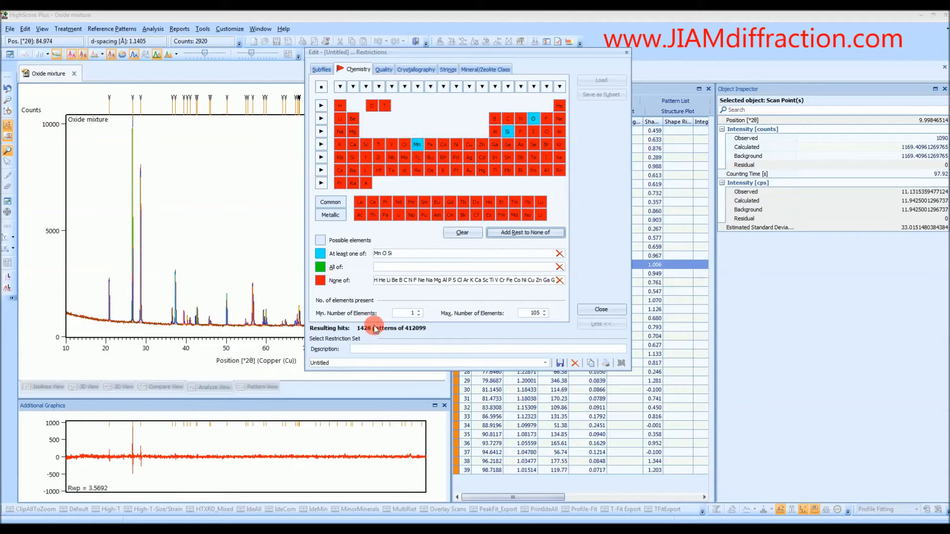
{"action": "left_click", "coordinate": [602, 312]}
- Run the Search & Match with the element restrictions and accept the resulting candidate list
{"action": "left_click", "coordinate": [554, 226]}
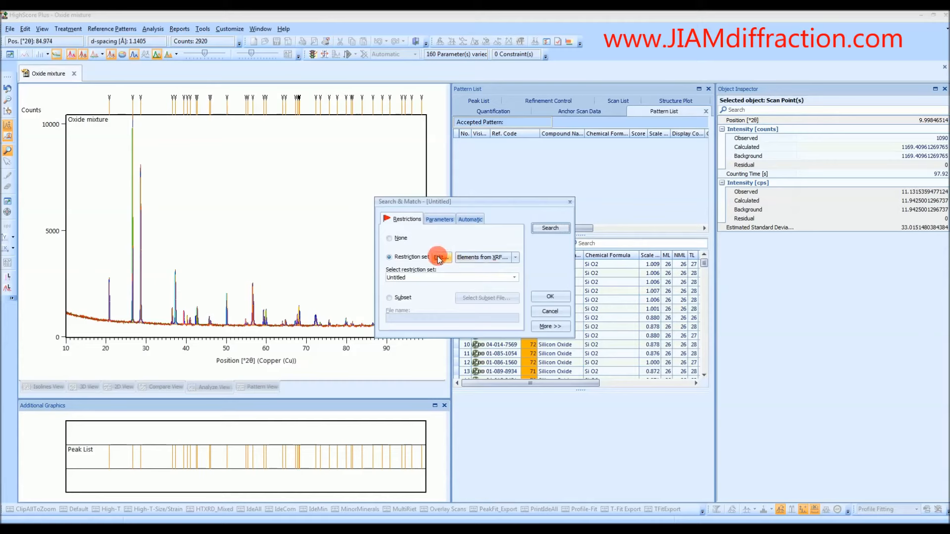
{"action": "left_click", "coordinate": [550, 297]}
{"action": "left_click", "coordinate": [579, 273]}
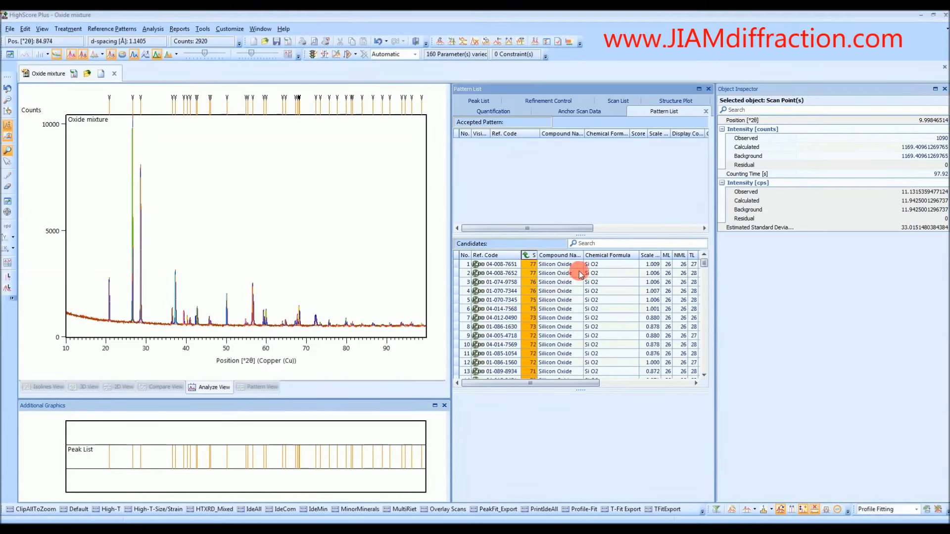
- Widen the candidates' Score column and select Silicon Oxide pattern 04-008-7651 to compare its lines with the scan
{"action": "mouse_move", "coordinate": [704, 263]}
{"action": "left_mouse_down"}
{"action": "mouse_move", "coordinate": [704, 287]}
{"action": "mouse_move", "coordinate": [703, 261]}
{"action": "left_mouse_up"}
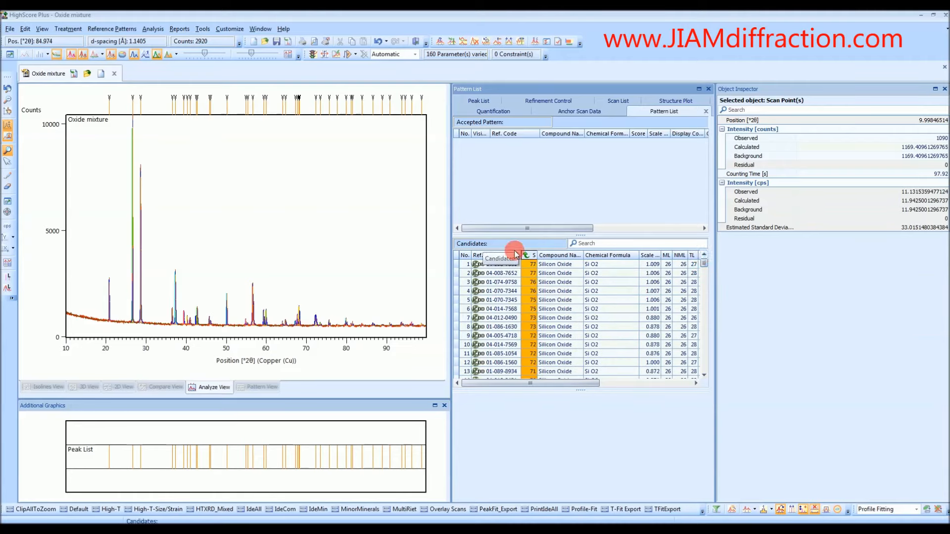
{"action": "left_click_drag", "start_coordinate": [537, 256], "coordinate": [552, 255]}
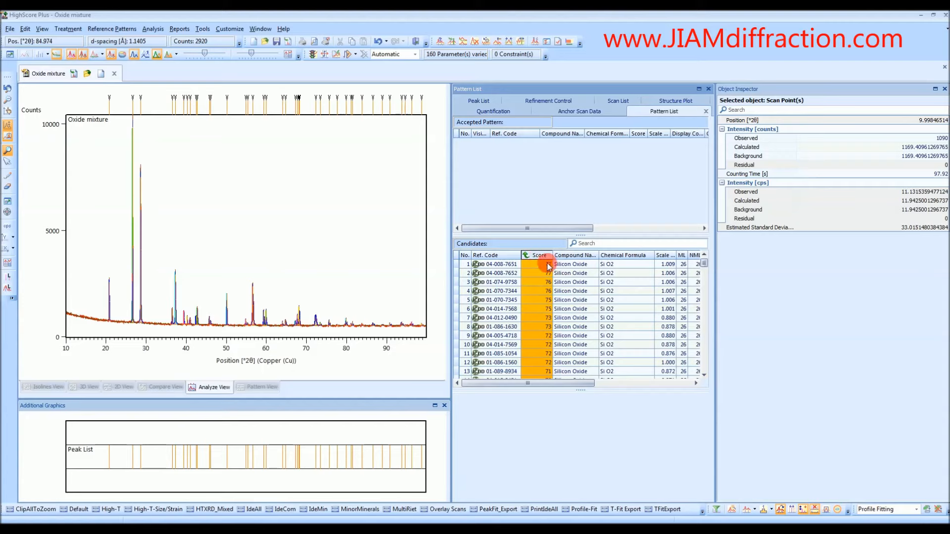
{"action": "left_click", "coordinate": [574, 268]}
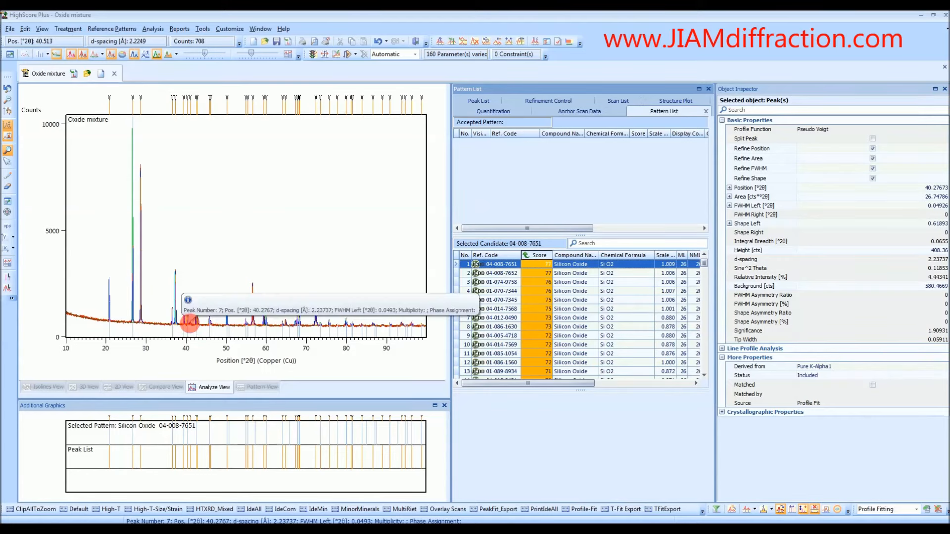
- Examine how Silicon Oxide candidate lines fit the scan peaks near 50° and 26–29° 2θ, and return to the full scan
{"action": "left_click", "coordinate": [209, 321]}
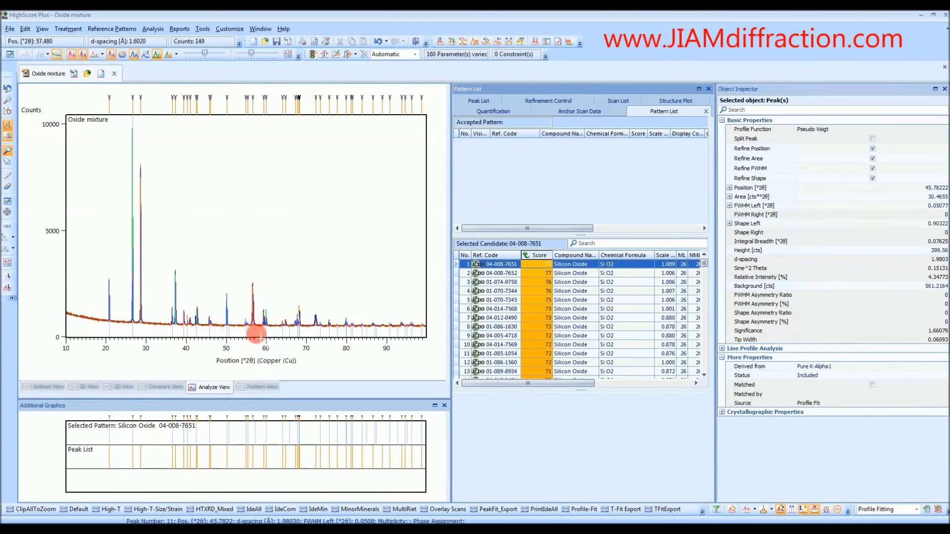
{"action": "left_click_drag", "start_coordinate": [236, 281], "coordinate": [219, 355]}
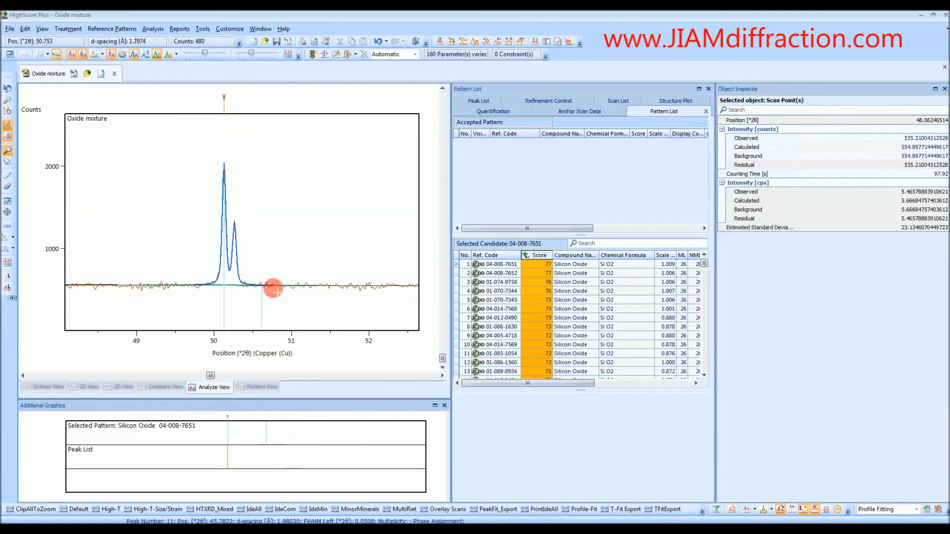
{"action": "left_click", "coordinate": [222, 196]}
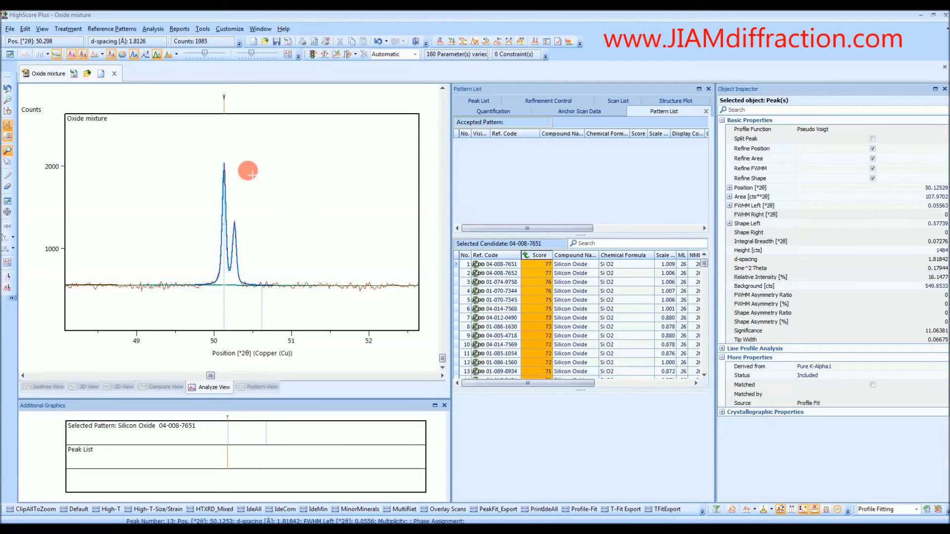
{"action": "right_click", "coordinate": [321, 216]}
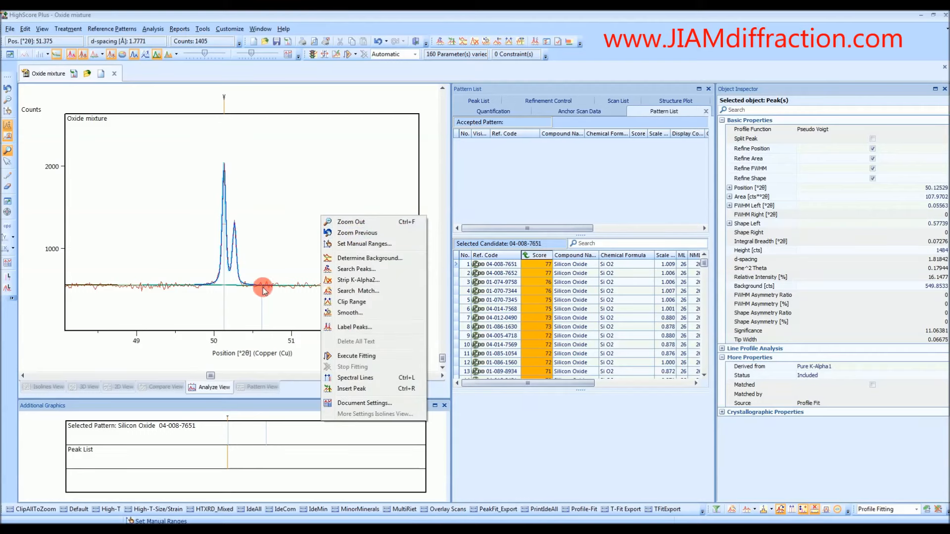
{"action": "left_click", "coordinate": [340, 232]}
{"action": "left_click_drag", "start_coordinate": [143, 275], "coordinate": [123, 343]}
{"action": "left_click", "coordinate": [185, 262]}
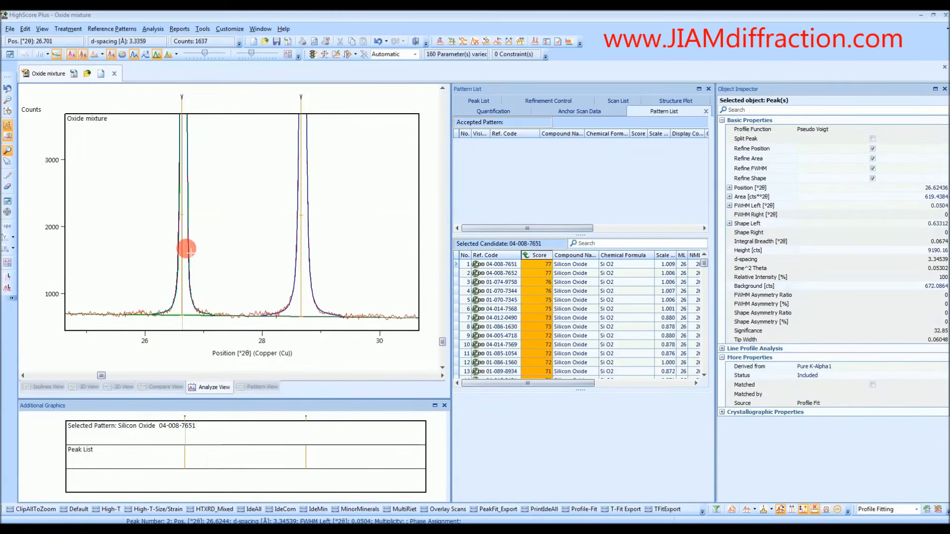
{"action": "right_click", "coordinate": [233, 240]}
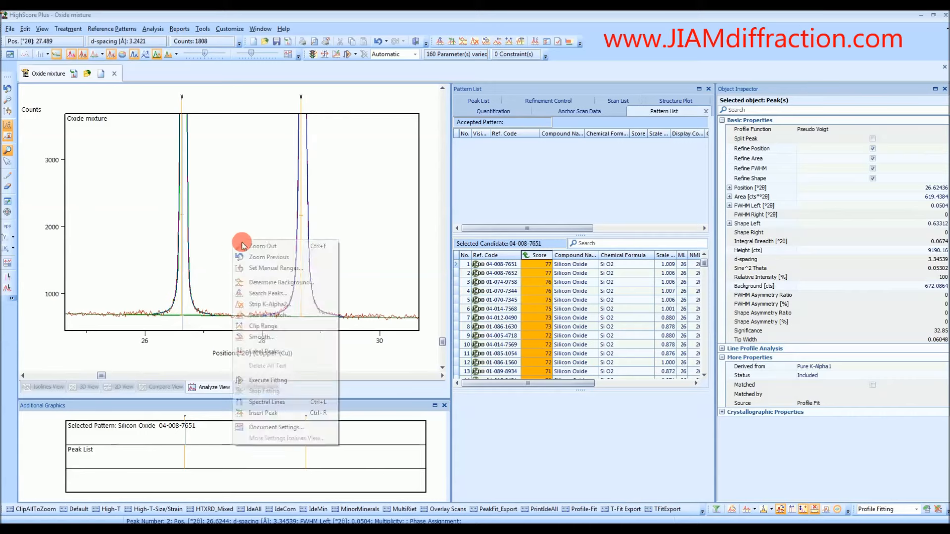
{"action": "left_click", "coordinate": [258, 247]}
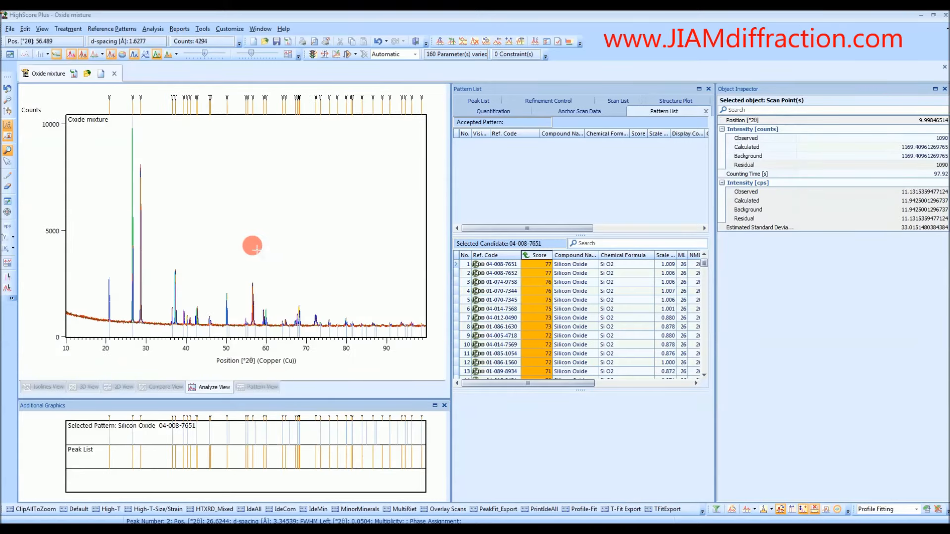
- Accept Silicon Oxide candidate 04-008-7651 as the first phase and check the peak markers for peaks it leaves unexplained
{"action": "left_click", "coordinate": [586, 266]}
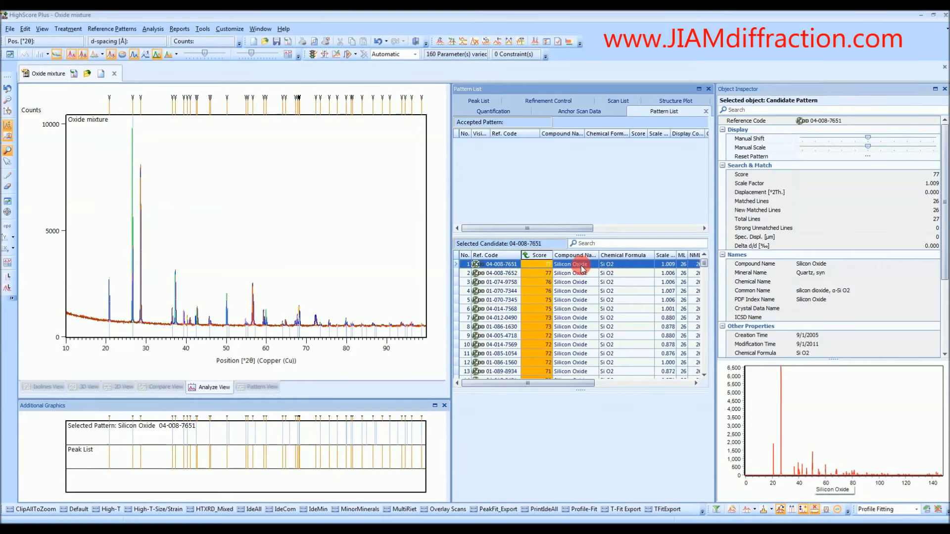
{"action": "left_click_drag", "start_coordinate": [582, 267], "coordinate": [585, 191]}
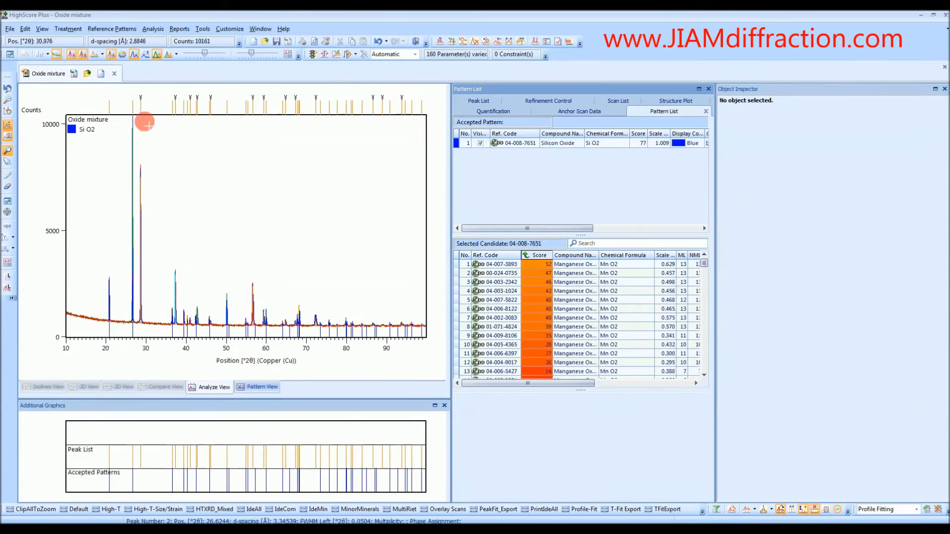
{"action": "left_click", "coordinate": [104, 284]}
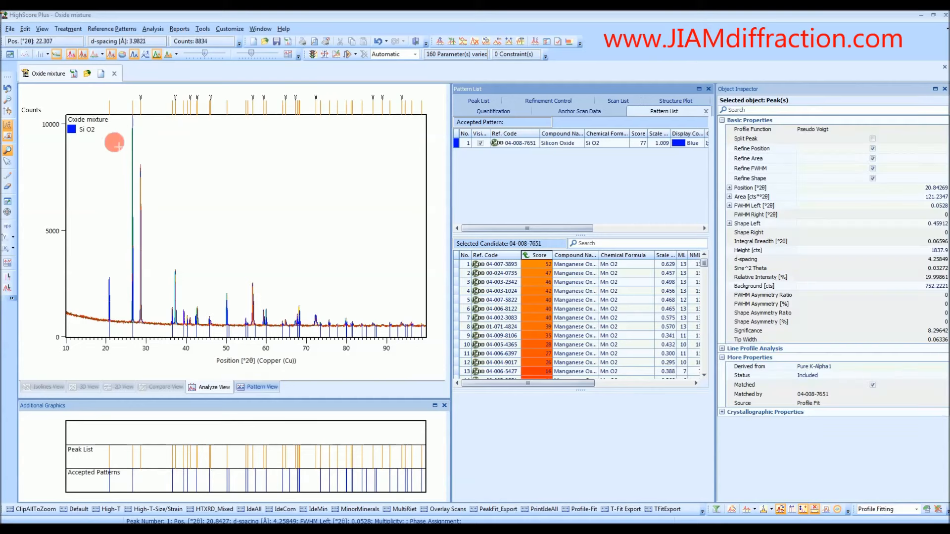
{"action": "mouse_move", "coordinate": [109, 102]}
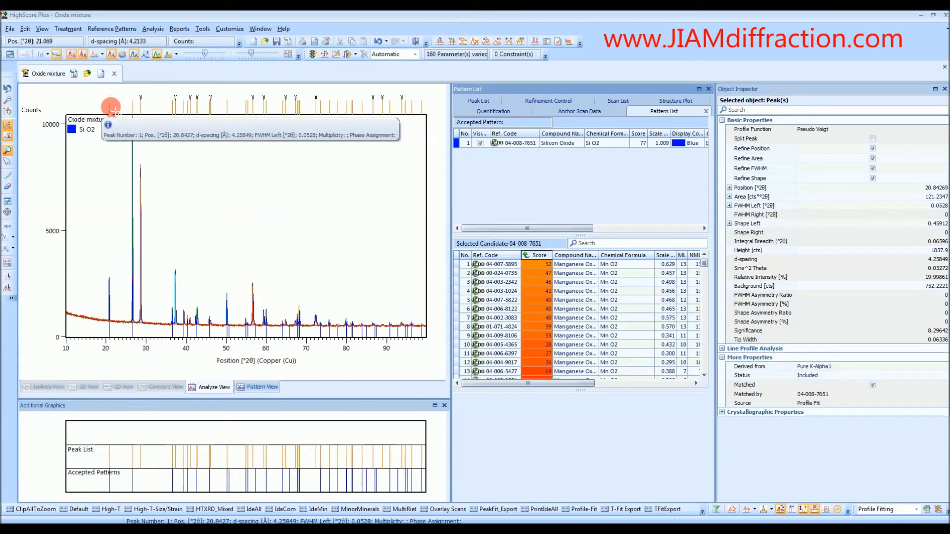
{"action": "left_click", "coordinate": [133, 112]}
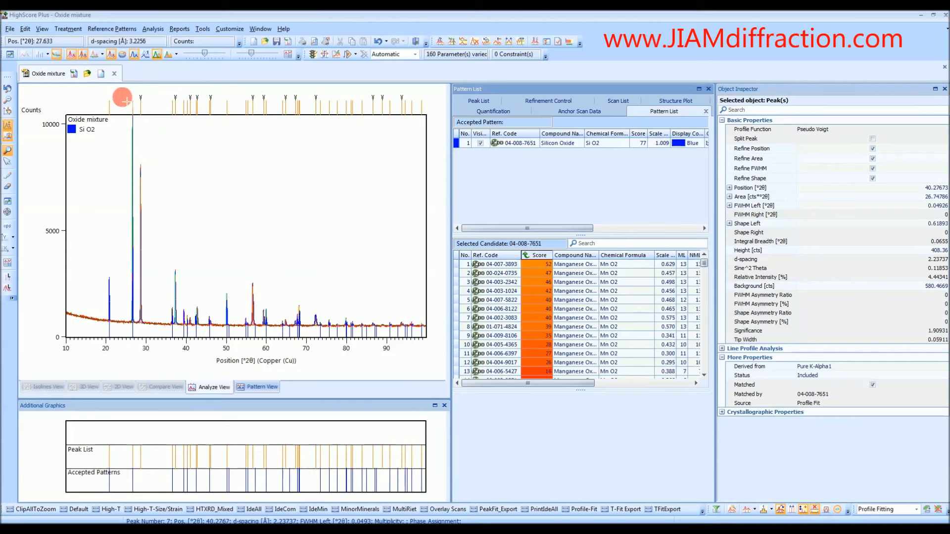
{"action": "mouse_move", "coordinate": [134, 106]}
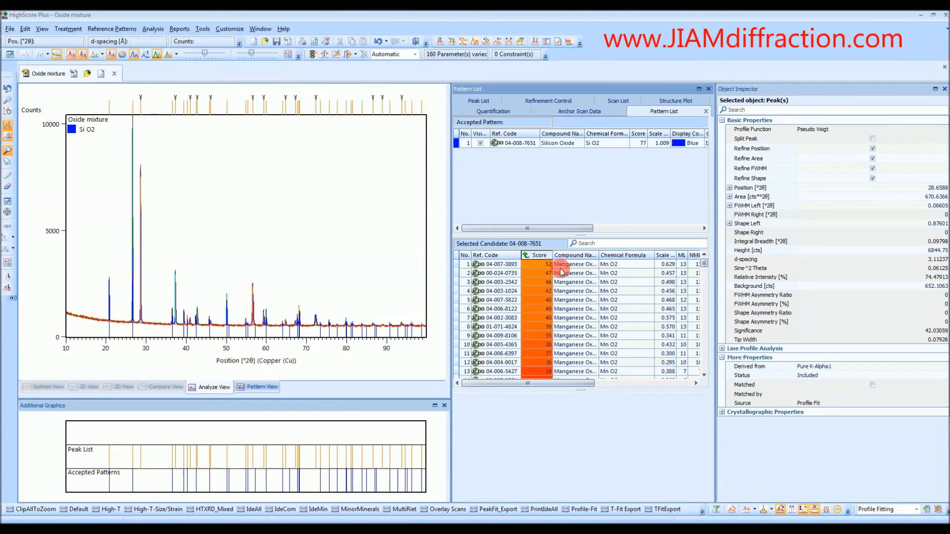
- Review the accepted Silicon Oxide pattern and accept Manganese Oxide candidate 04-007-3893 as the second phase
{"action": "left_click", "coordinate": [599, 144]}
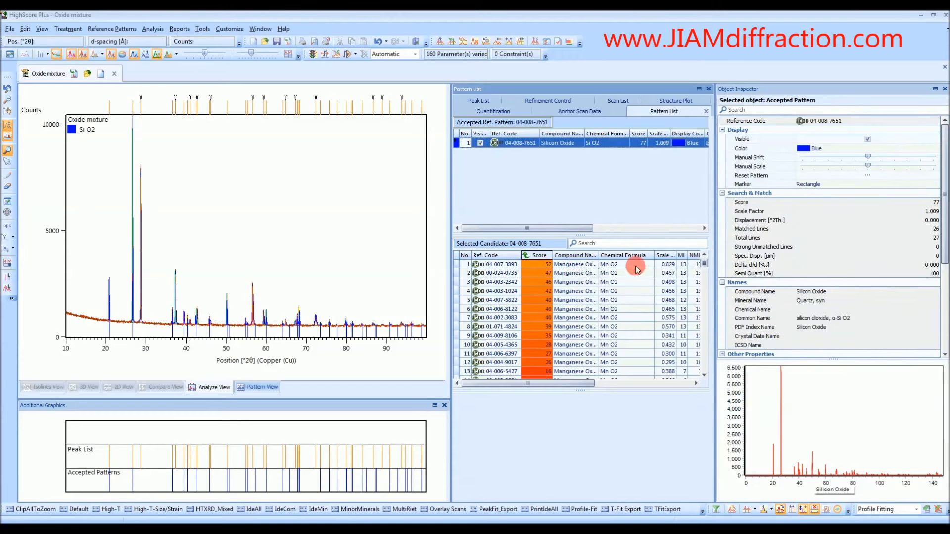
{"action": "left_click", "coordinate": [589, 268]}
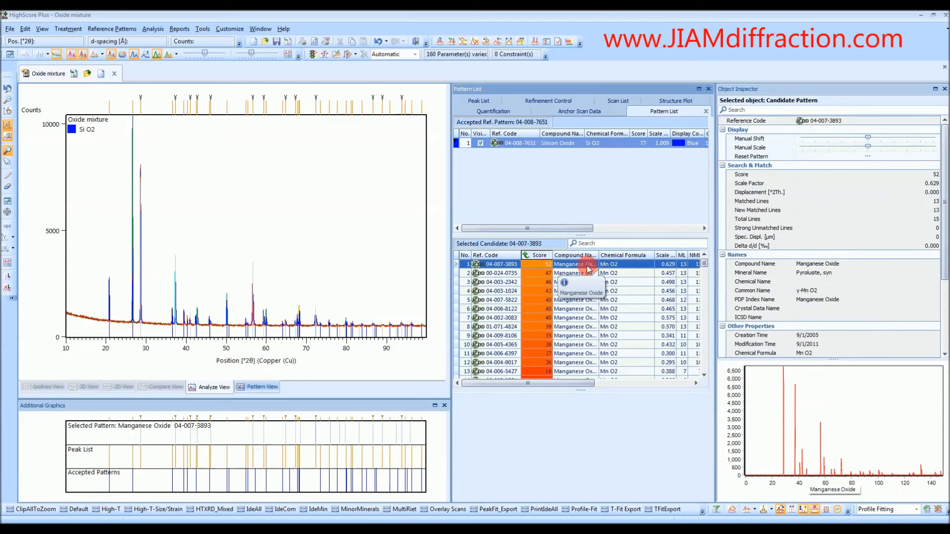
{"action": "left_click_drag", "start_coordinate": [575, 269], "coordinate": [563, 194]}
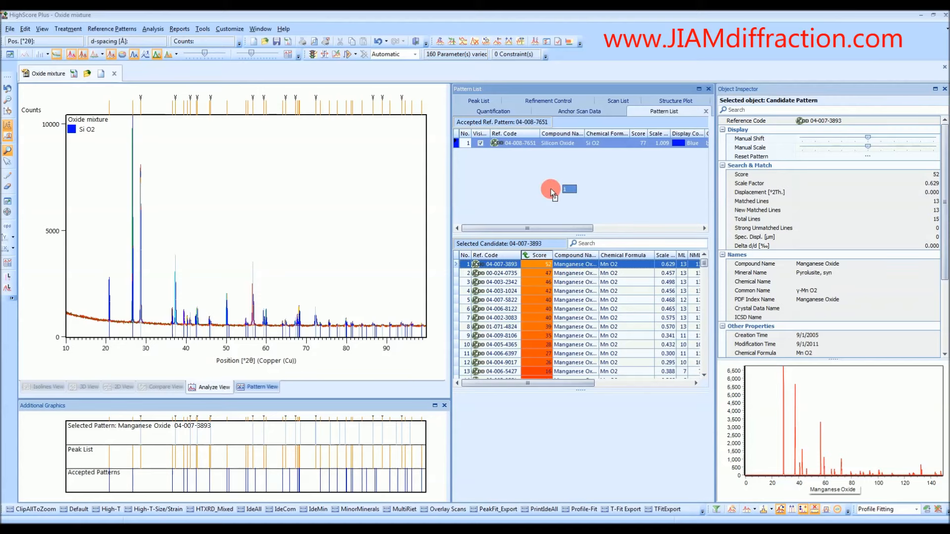
{"action": "left_click_drag", "start_coordinate": [550, 189], "coordinate": [550, 189]}
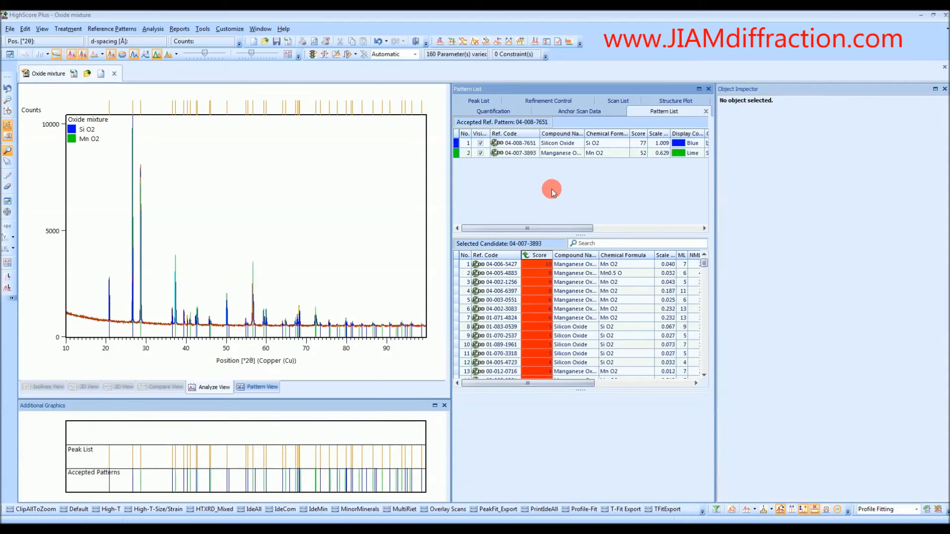